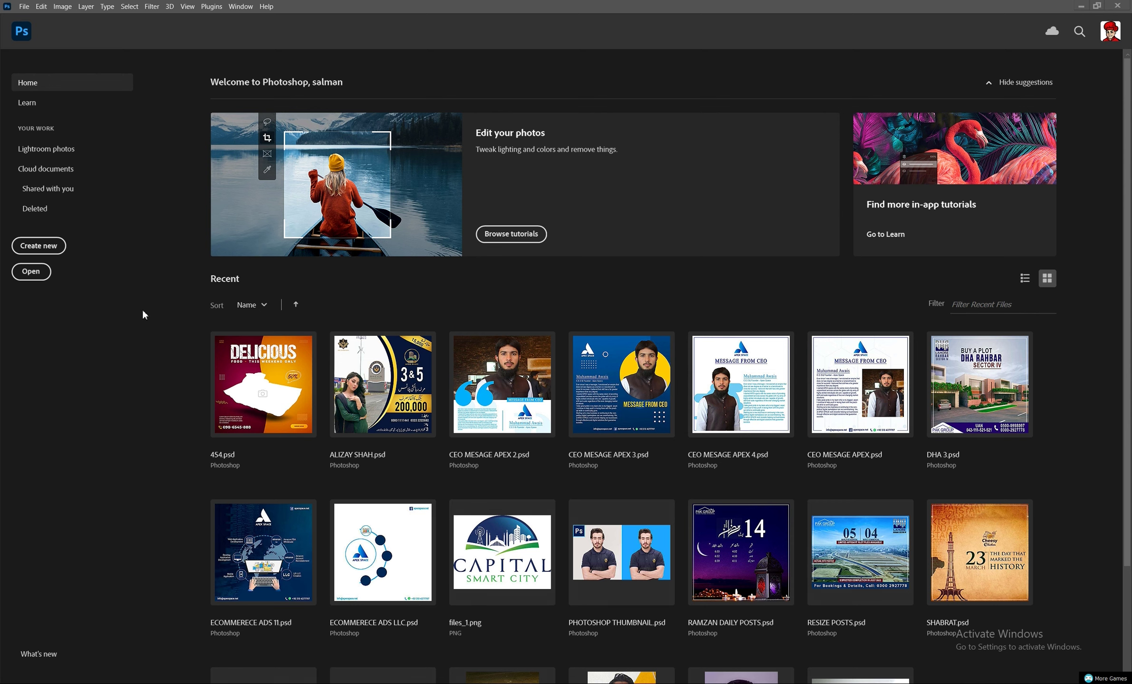
# - Open SHOPIFY-2 from the Videos folder, close the floating Character panel, and zoom in
pyautogui.click(45, 272)
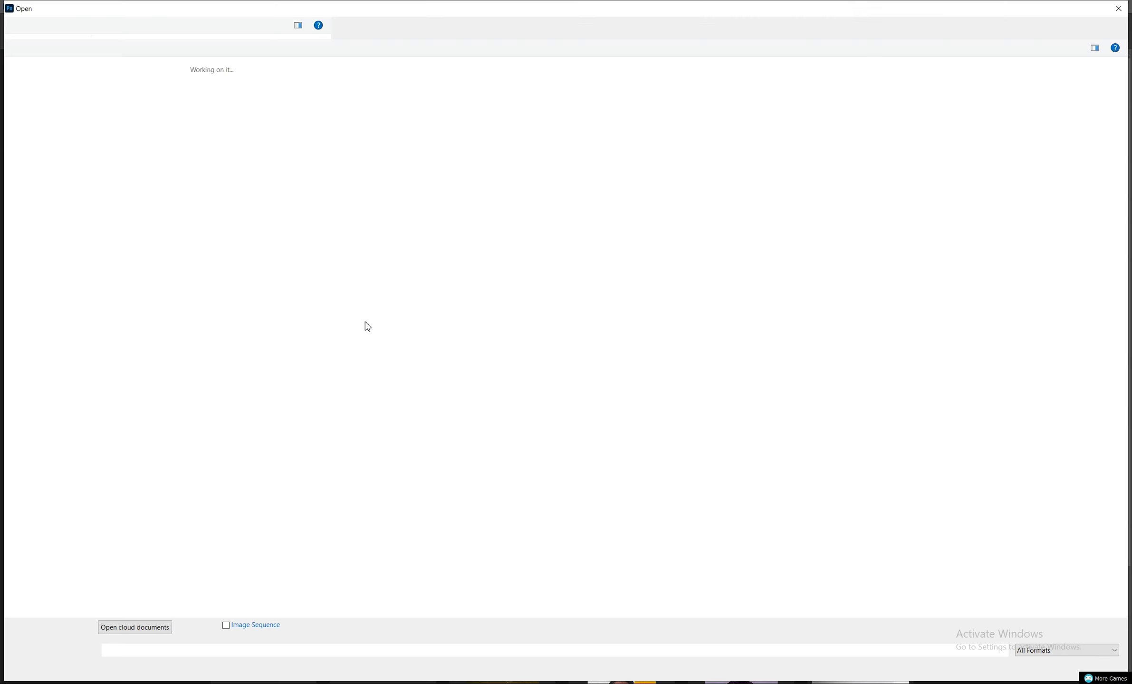
pyautogui.moveTo(42, 324)
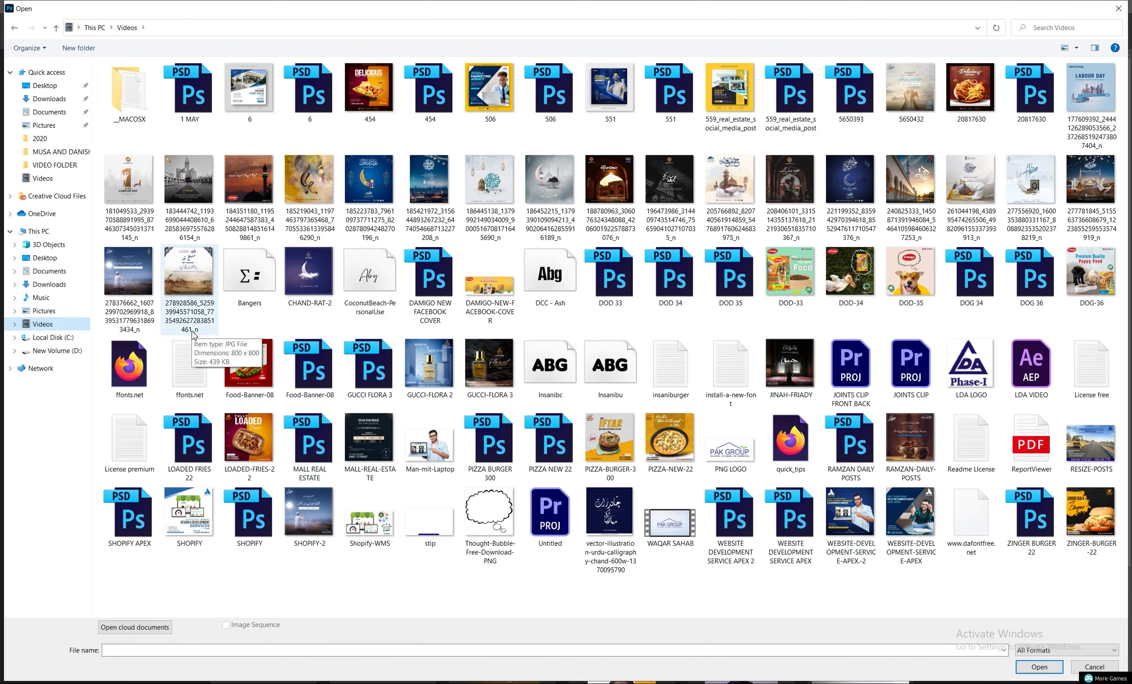
pyautogui.doubleClick(302, 517)
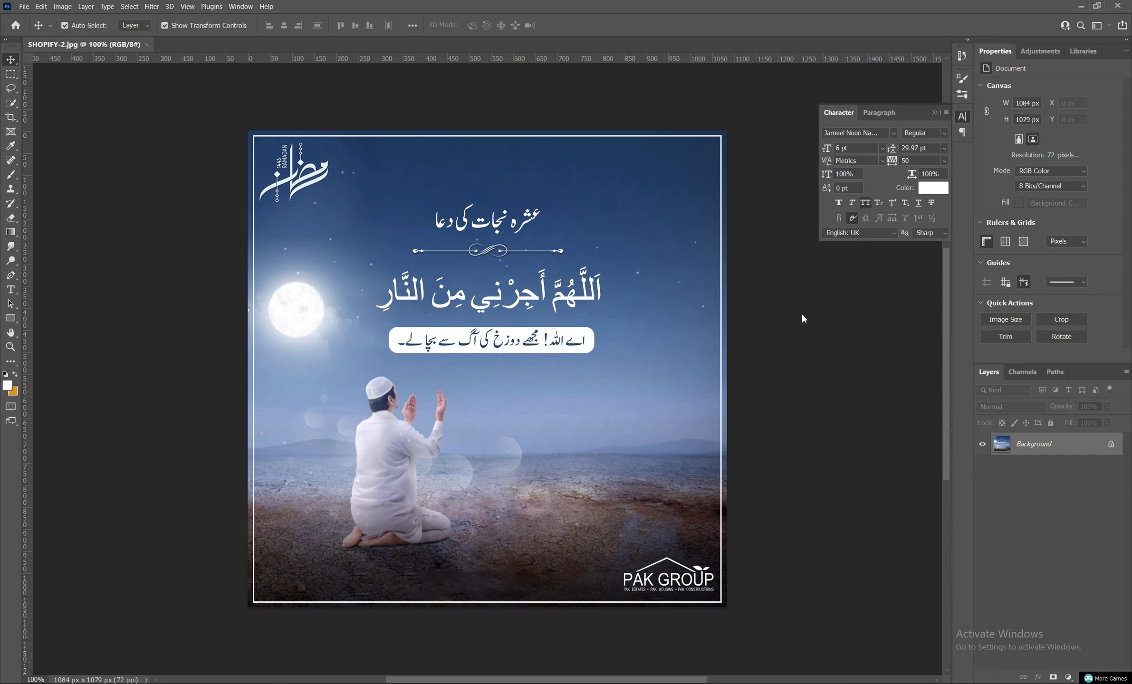
pyautogui.click(935, 113)
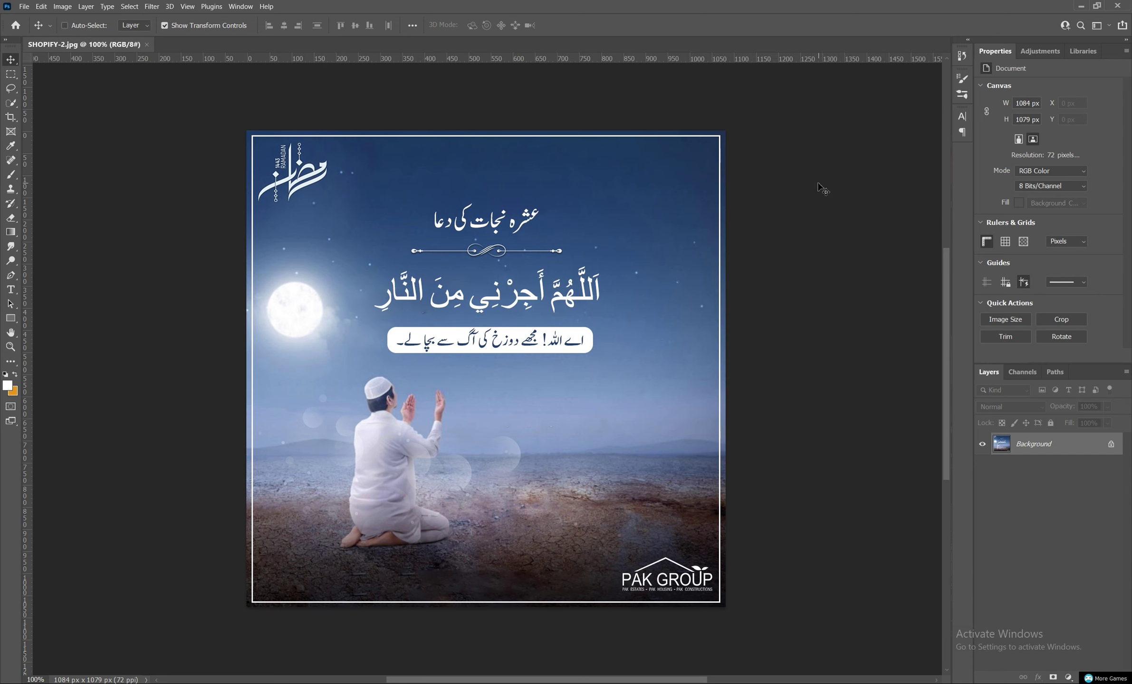
pyautogui.scroll(2, 822, 190)
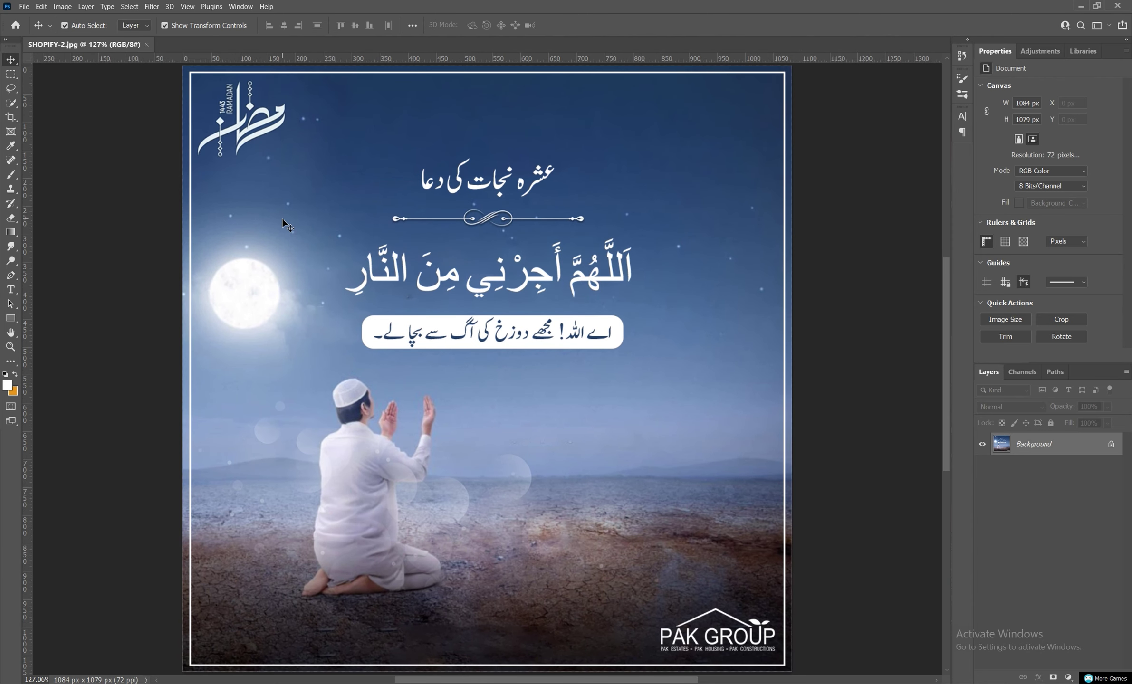
pyautogui.press('ctrl')
pyautogui.hotkey('ctrl', 'shift', 's')
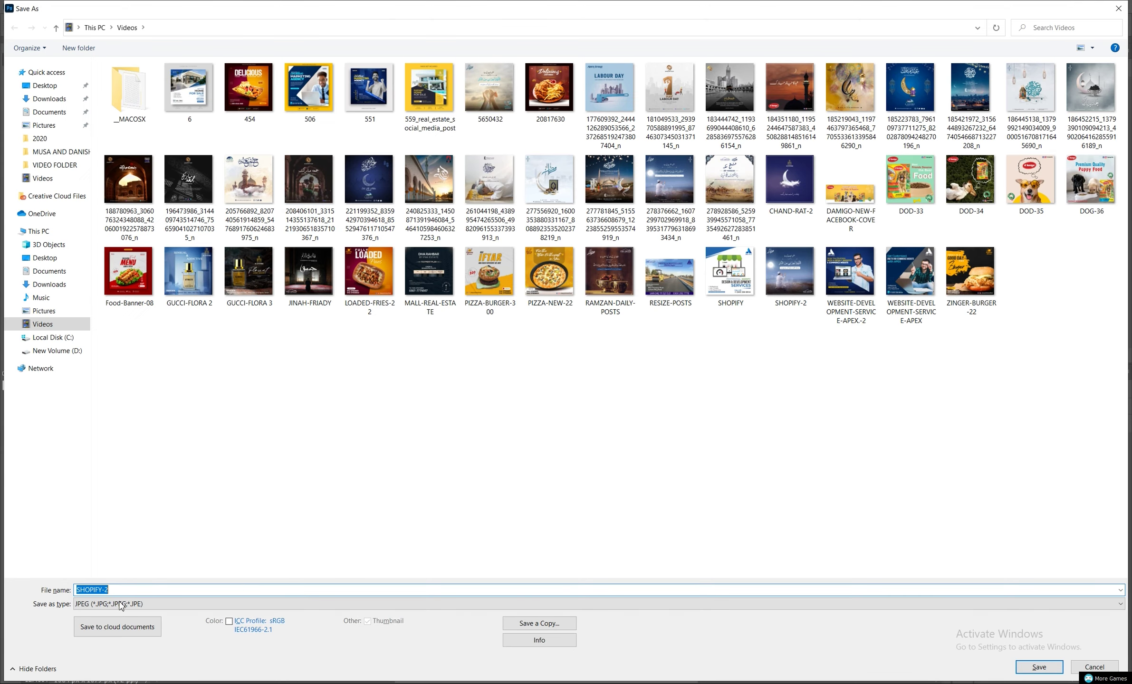
pyautogui.click(149, 609)
pyautogui.click(148, 609)
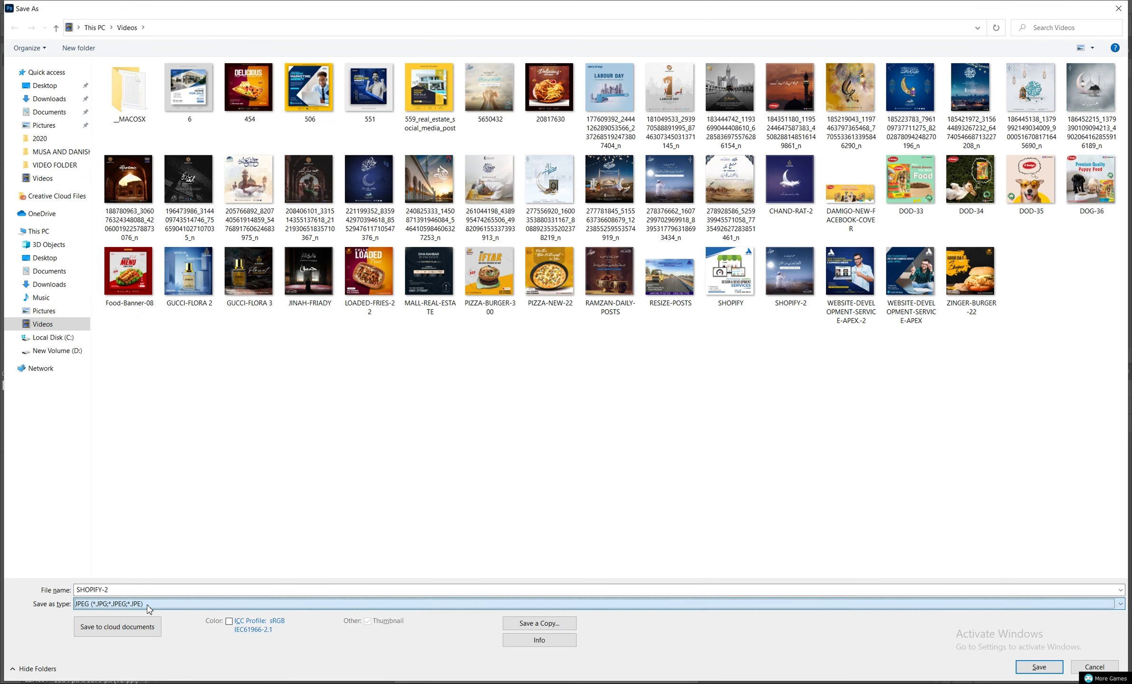
pyautogui.click(149, 609)
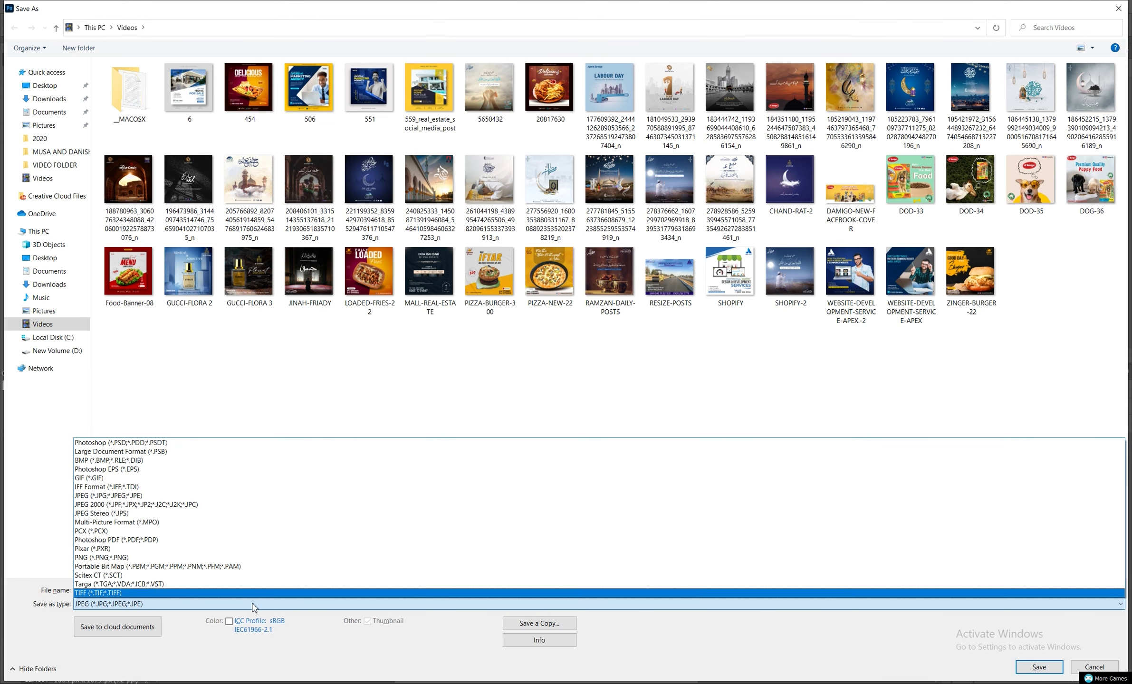
pyautogui.press('Escape')
pyautogui.press('Escape')
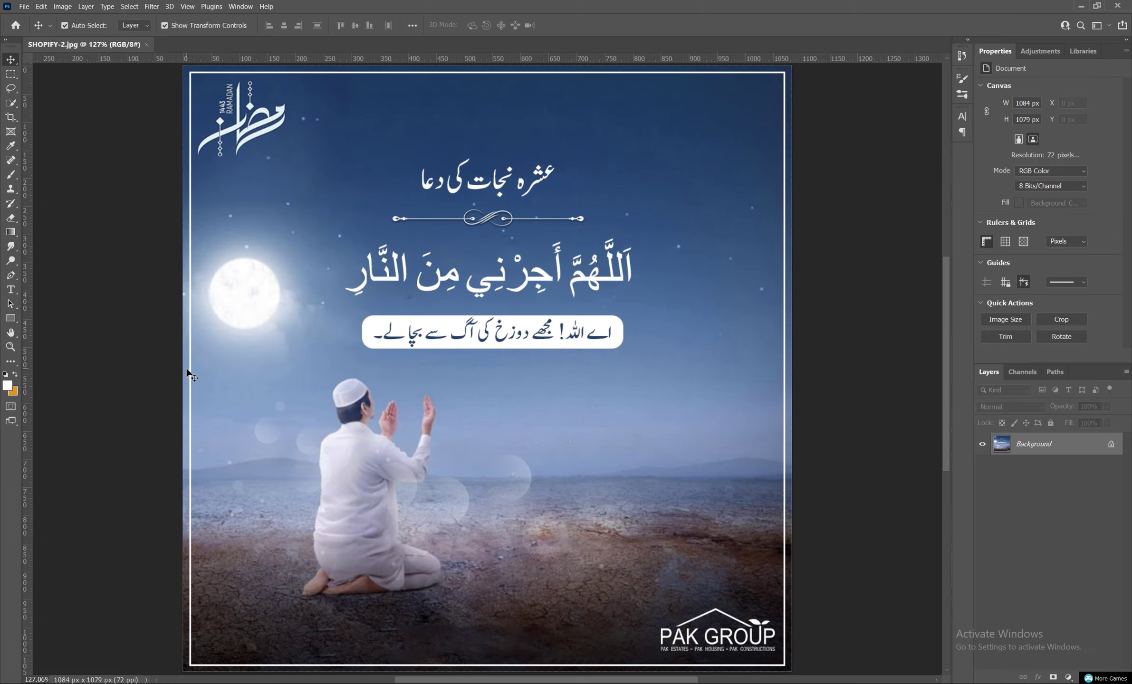
pyautogui.click(27, 6)
# - Open the Food-Banner-08 design without updating its text layers, and deselect layers
pyautogui.click(34, 28)
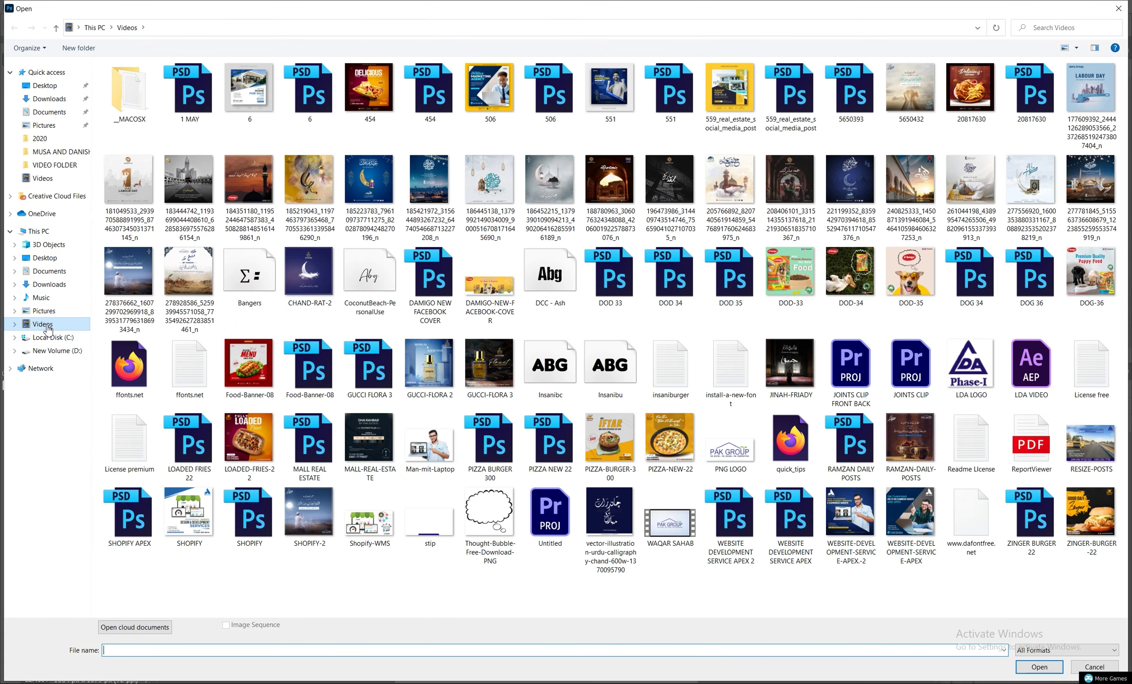
pyautogui.doubleClick(315, 368)
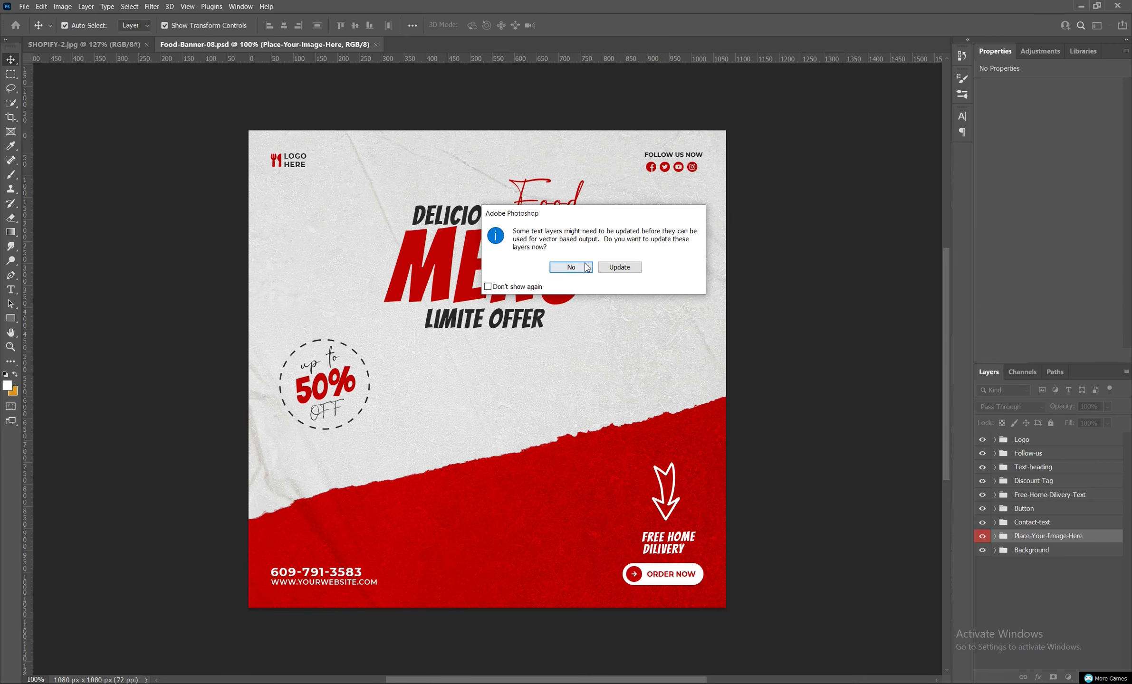
pyautogui.click(586, 266)
pyautogui.click(819, 333)
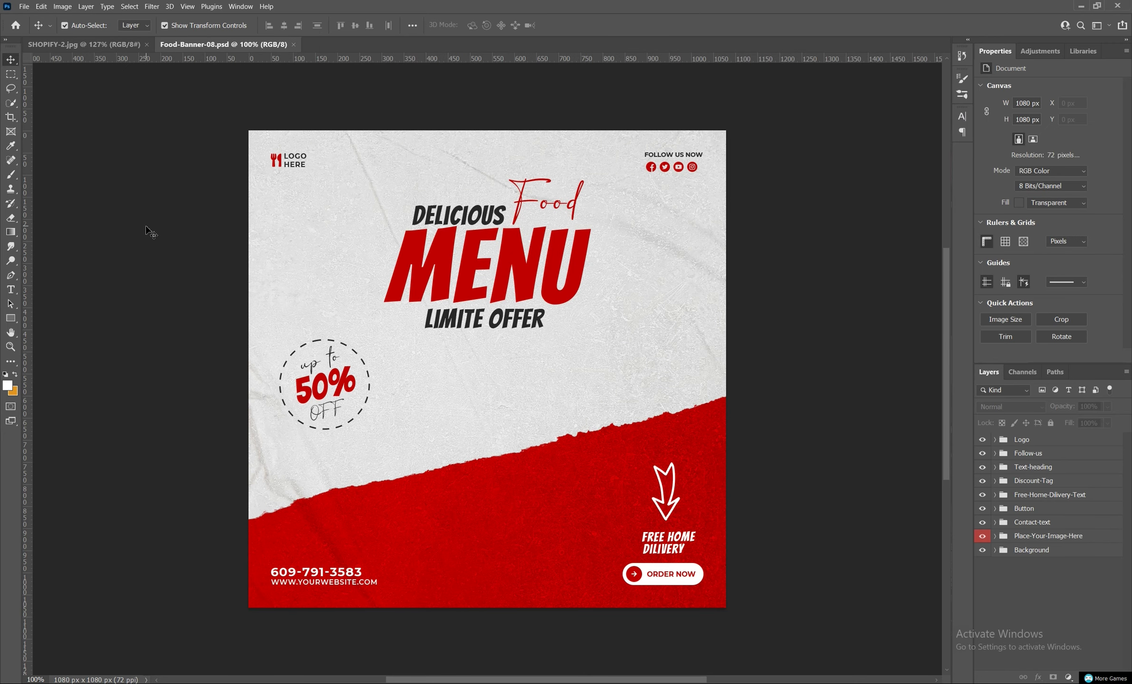
# - Bring up Save As for Food-Banner-08 and list its available file types
pyautogui.press('ctrl')
pyautogui.hotkey('ctrl', 'shift', 's')
pyautogui.click(168, 604)
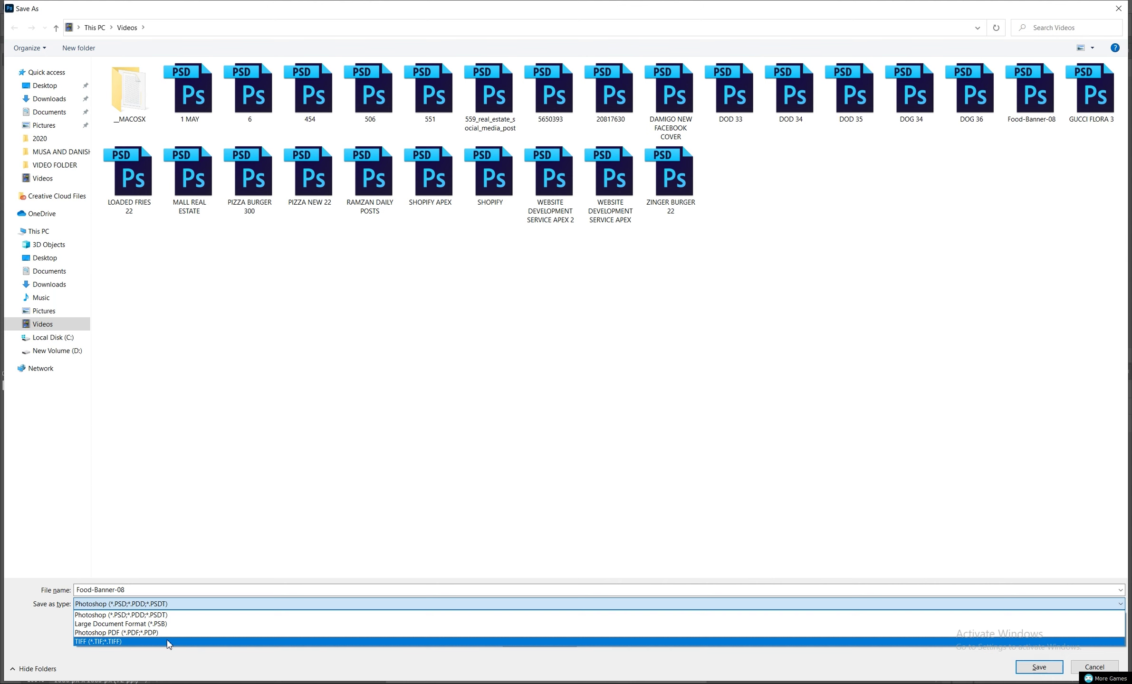
# - Cancel Save As and launch Save for Web for Food-Banner-08
pyautogui.press('Escape')
pyautogui.press('Escape')
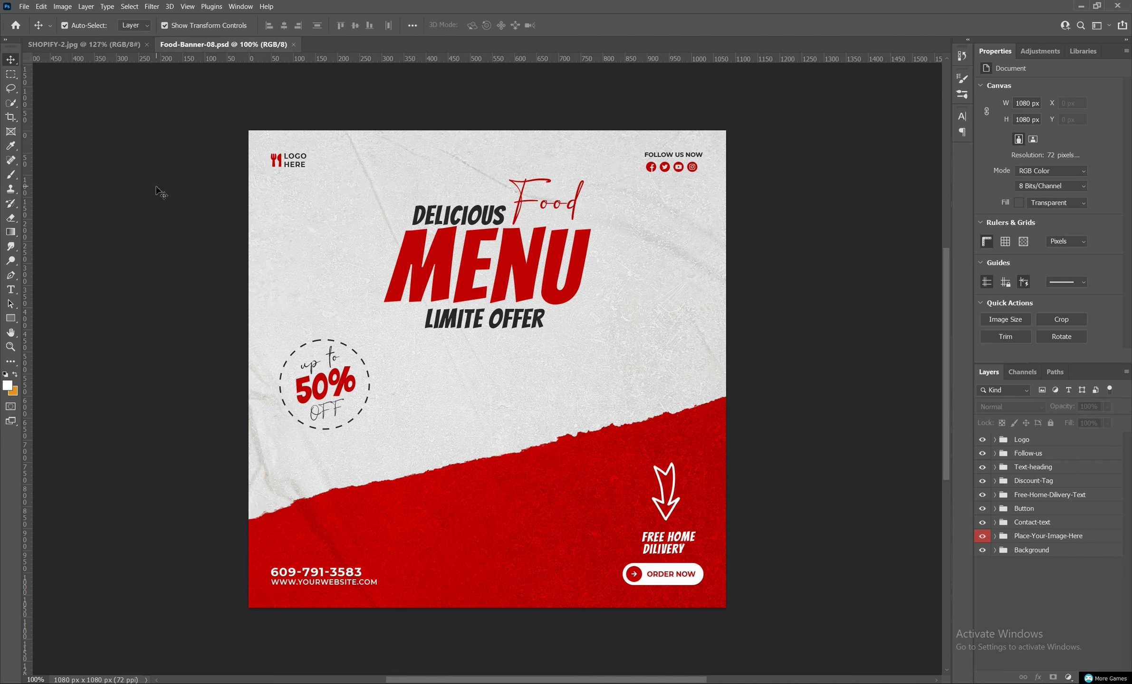
pyautogui.press('ctrl')
pyautogui.hotkey('ctrl', 'alt', 'shift', 's')
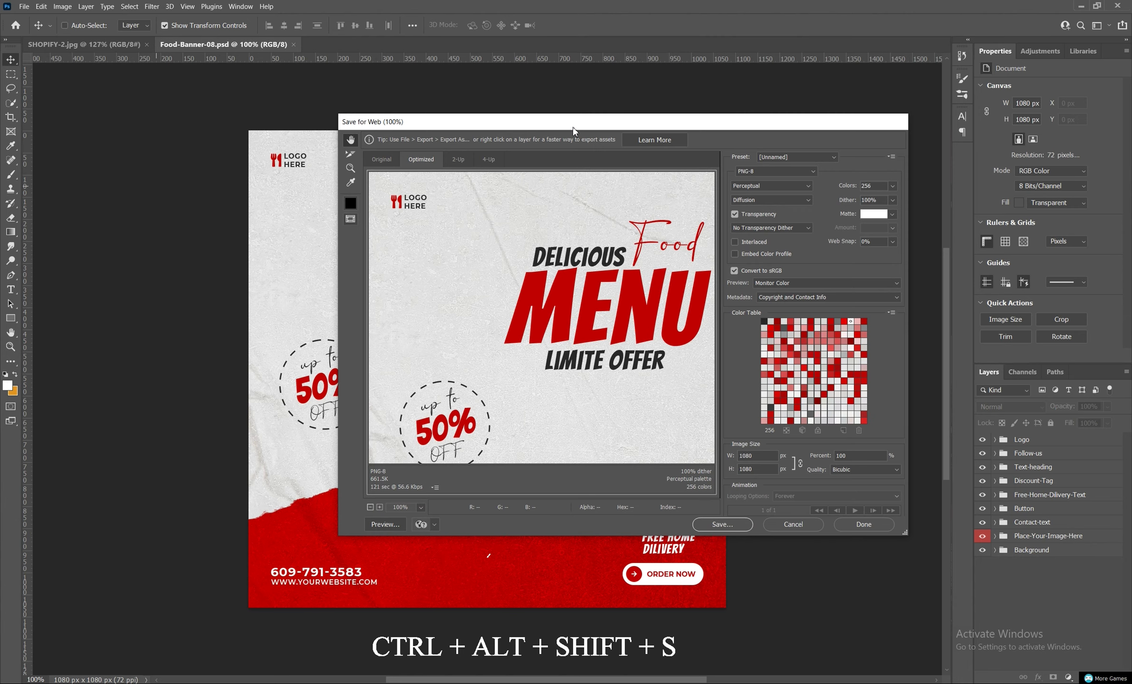
# - Switch the Save for Web output from GIF to JPEG at quality 100, checking the image size
pyautogui.moveTo(528, 123); pyautogui.dragTo(443, 72)
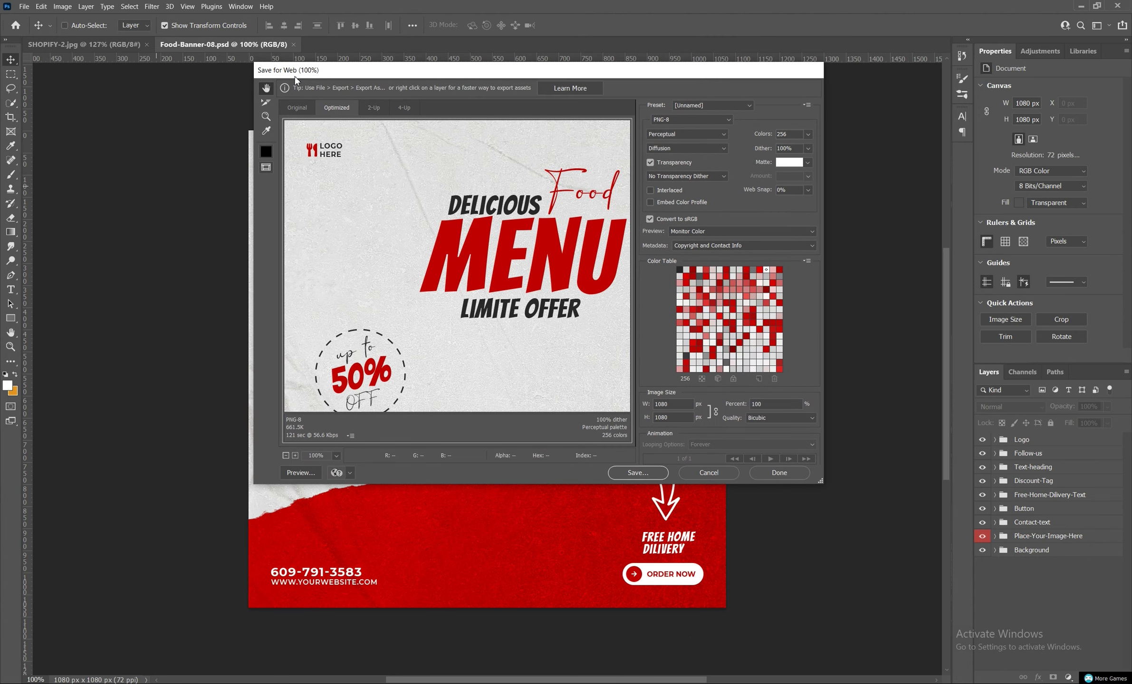
pyautogui.click(671, 120)
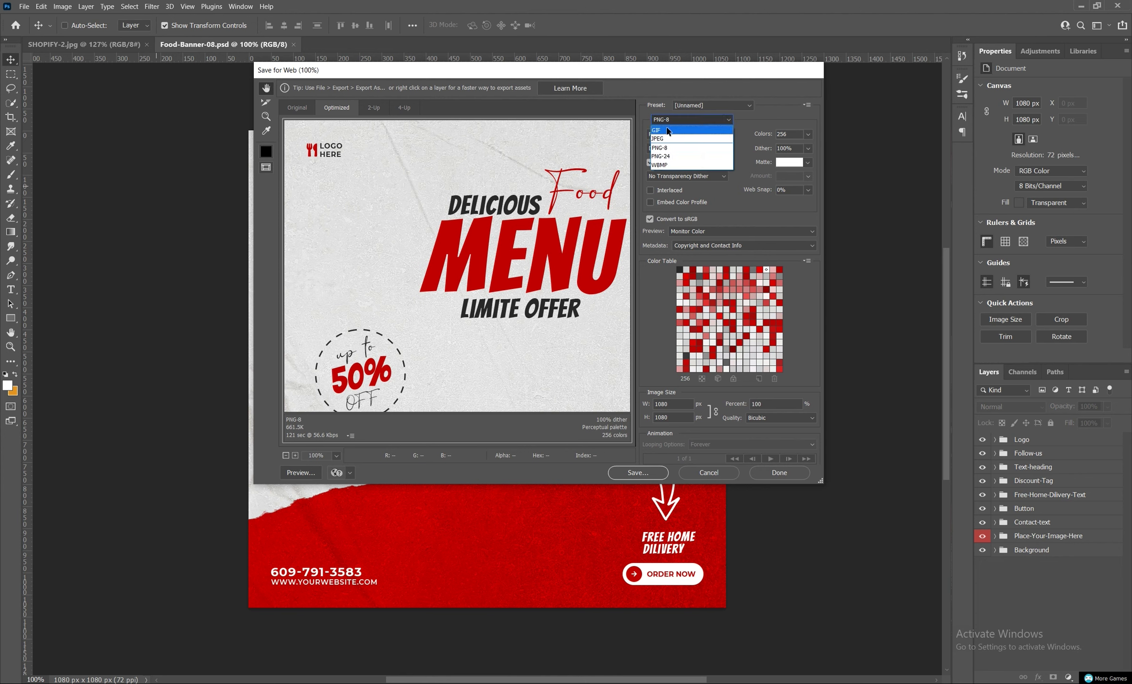
pyautogui.click(668, 129)
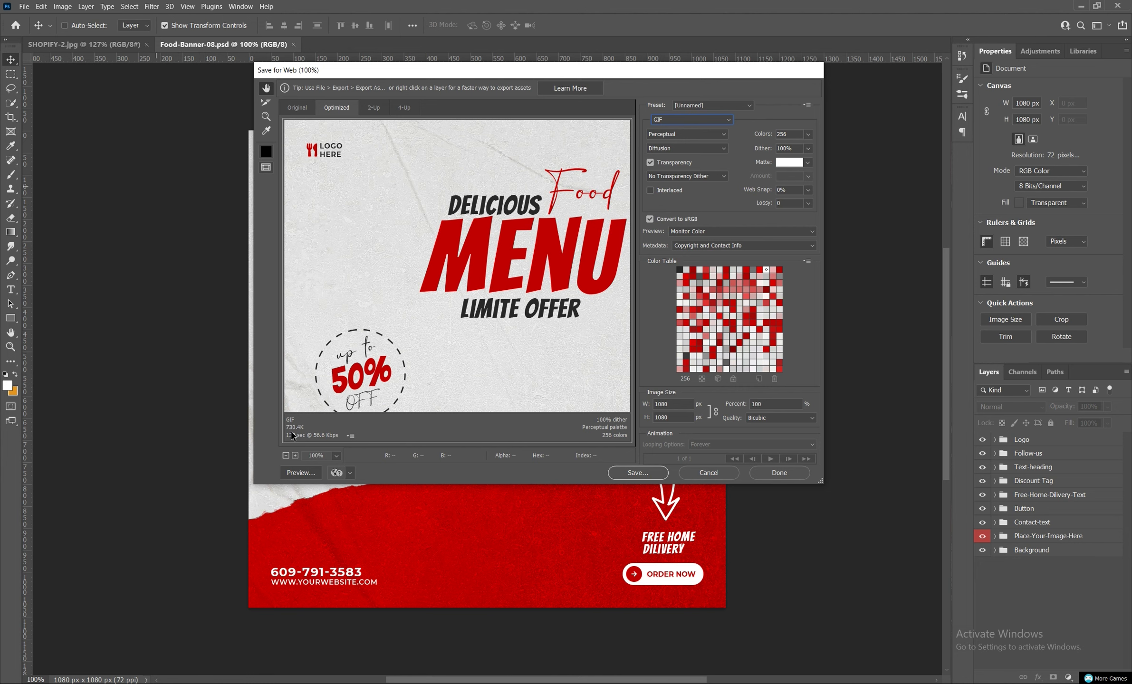
pyautogui.click(681, 405)
pyautogui.click(681, 418)
pyautogui.click(770, 404)
pyautogui.click(669, 121)
pyautogui.click(674, 133)
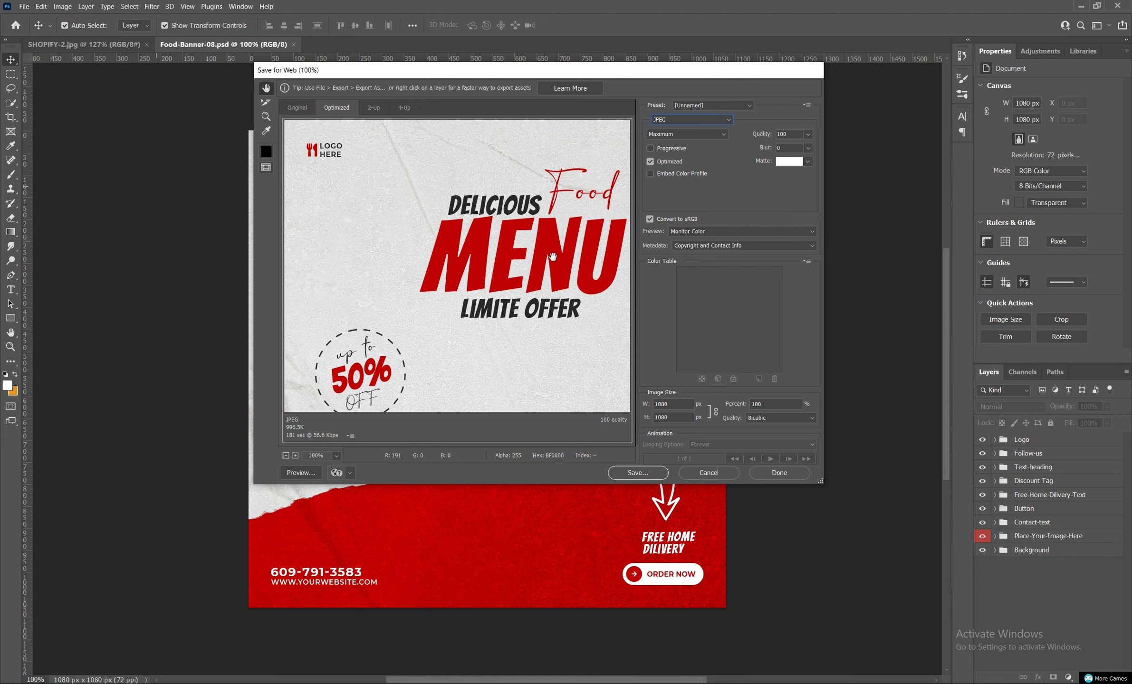
pyautogui.click(681, 122)
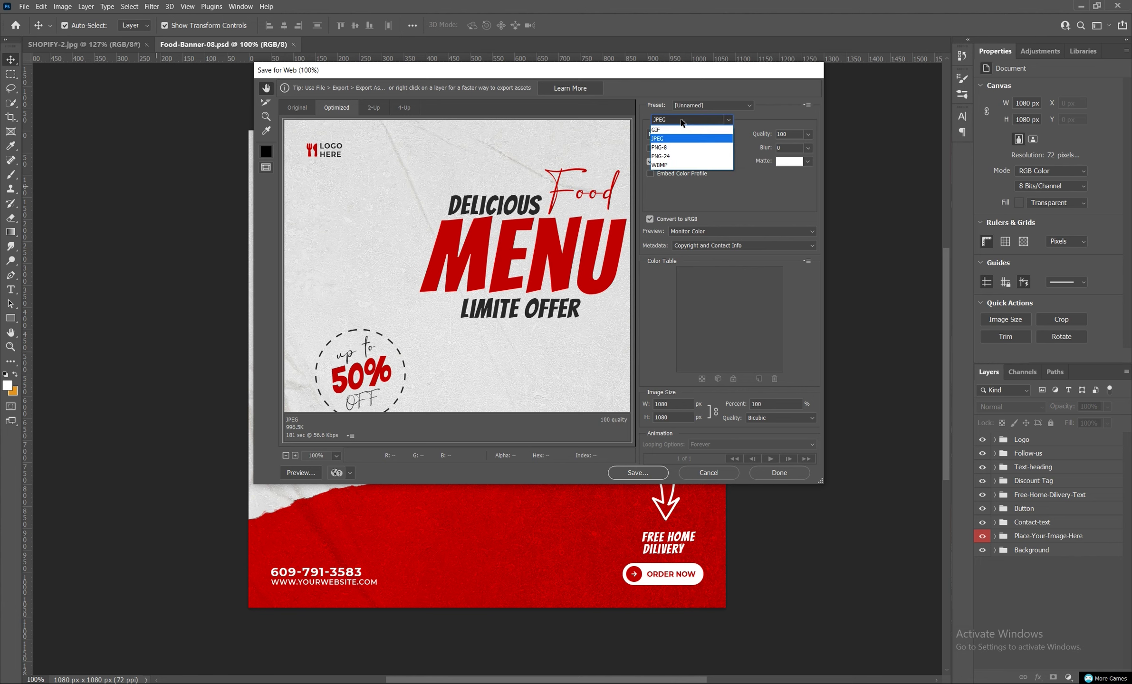
pyautogui.click(670, 148)
pyautogui.click(670, 120)
pyautogui.click(668, 156)
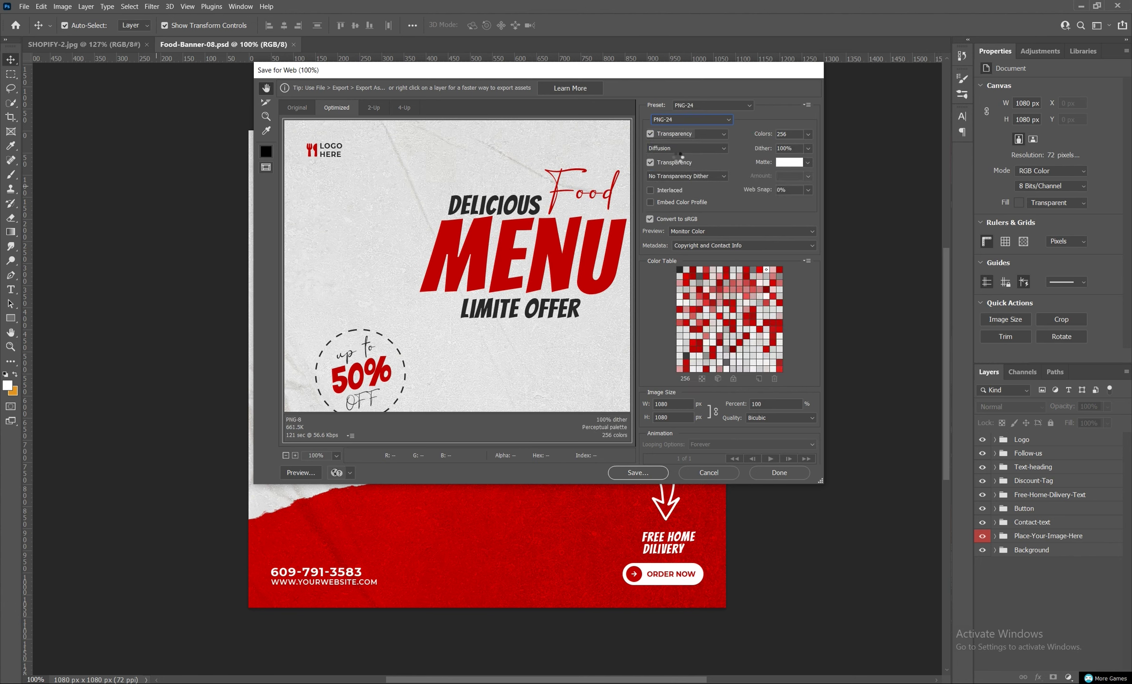
pyautogui.click(674, 120)
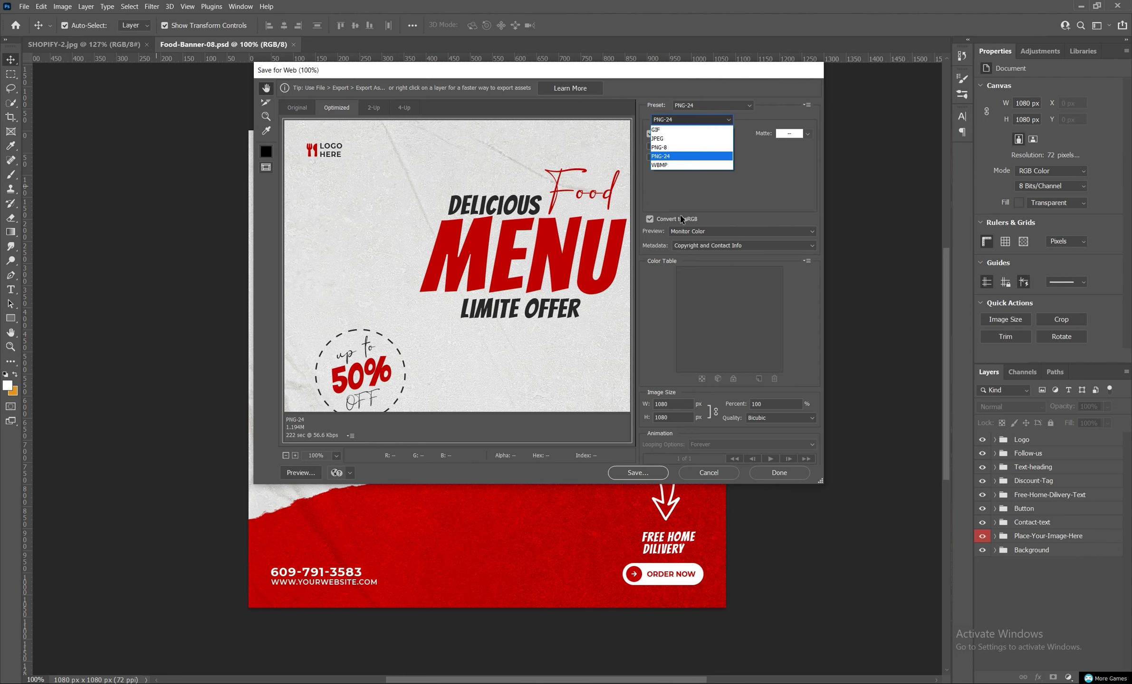
pyautogui.click(665, 164)
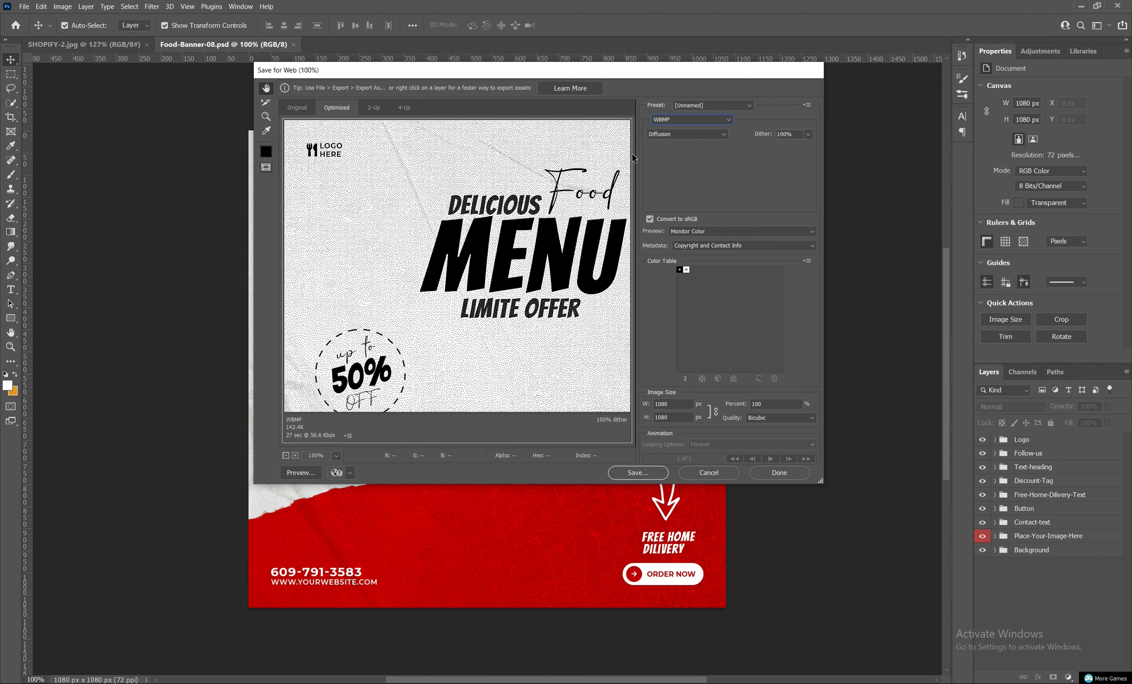
pyautogui.click(682, 120)
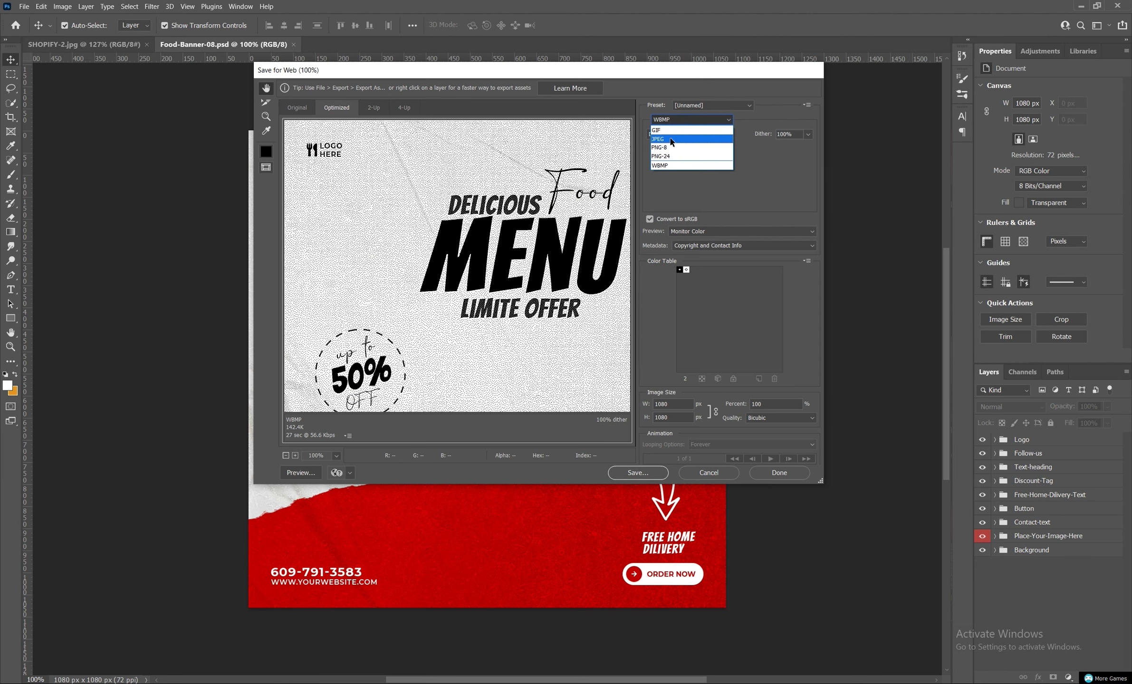
pyautogui.click(671, 139)
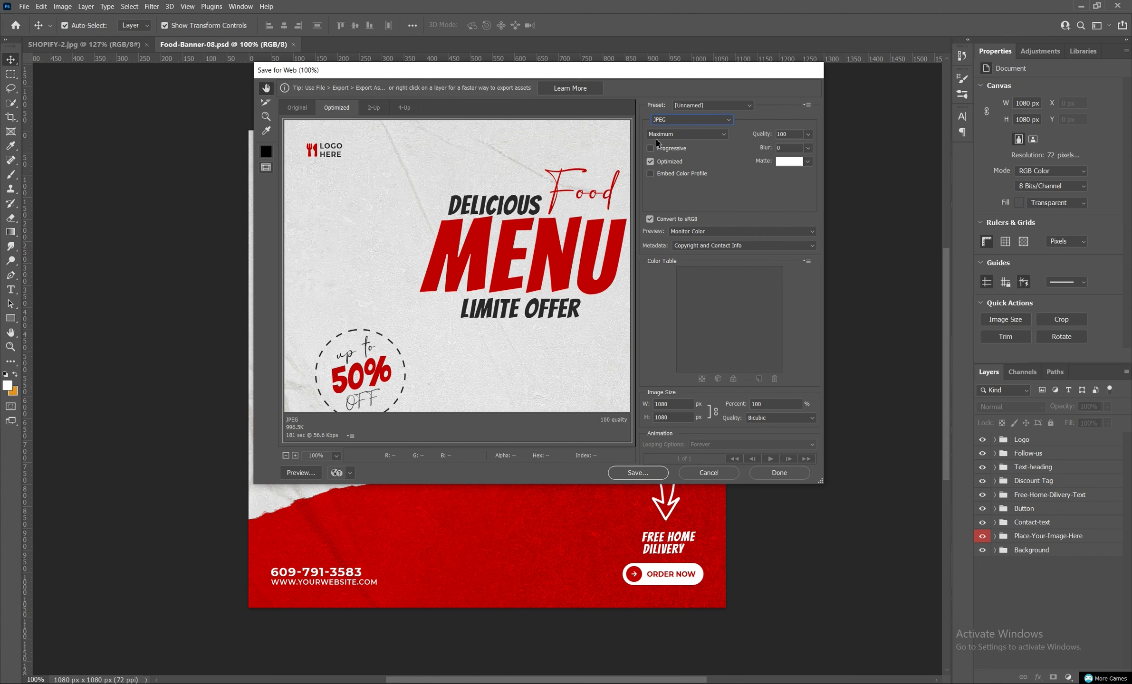
pyautogui.click(721, 137)
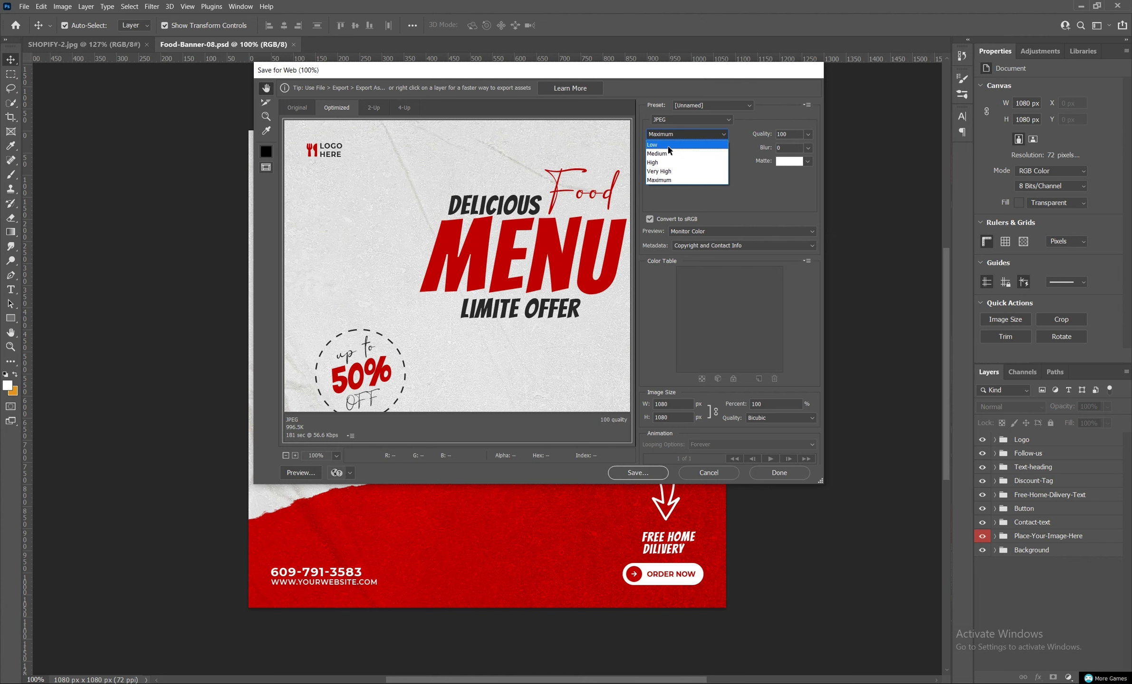
pyautogui.click(680, 171)
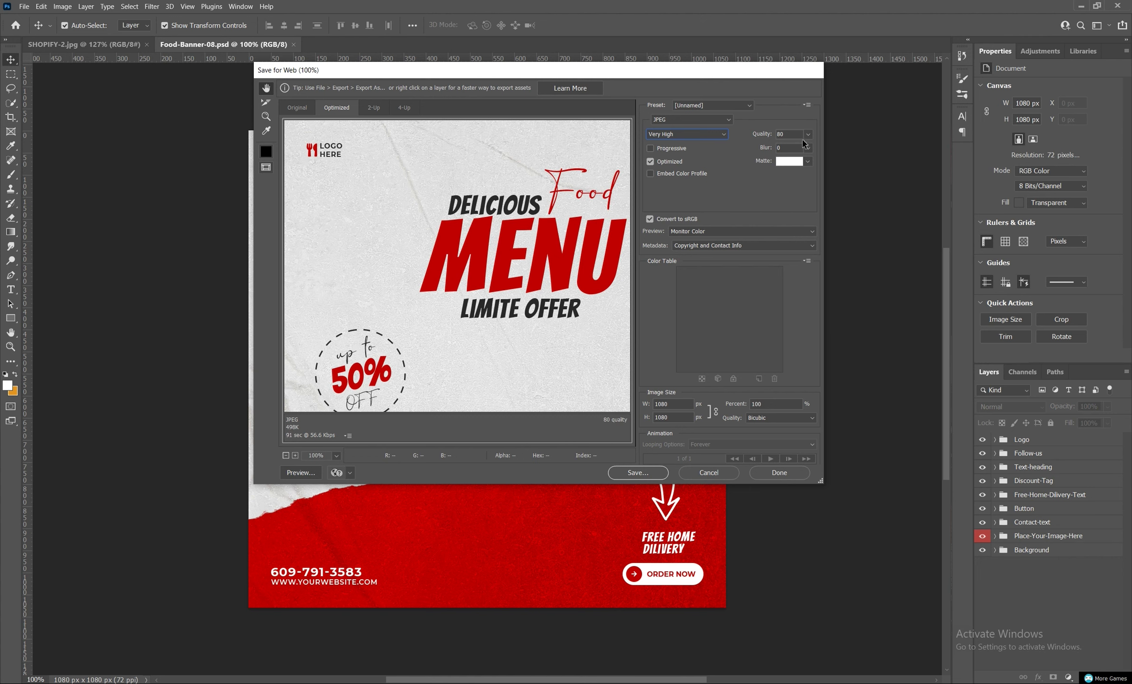
pyautogui.click(698, 134)
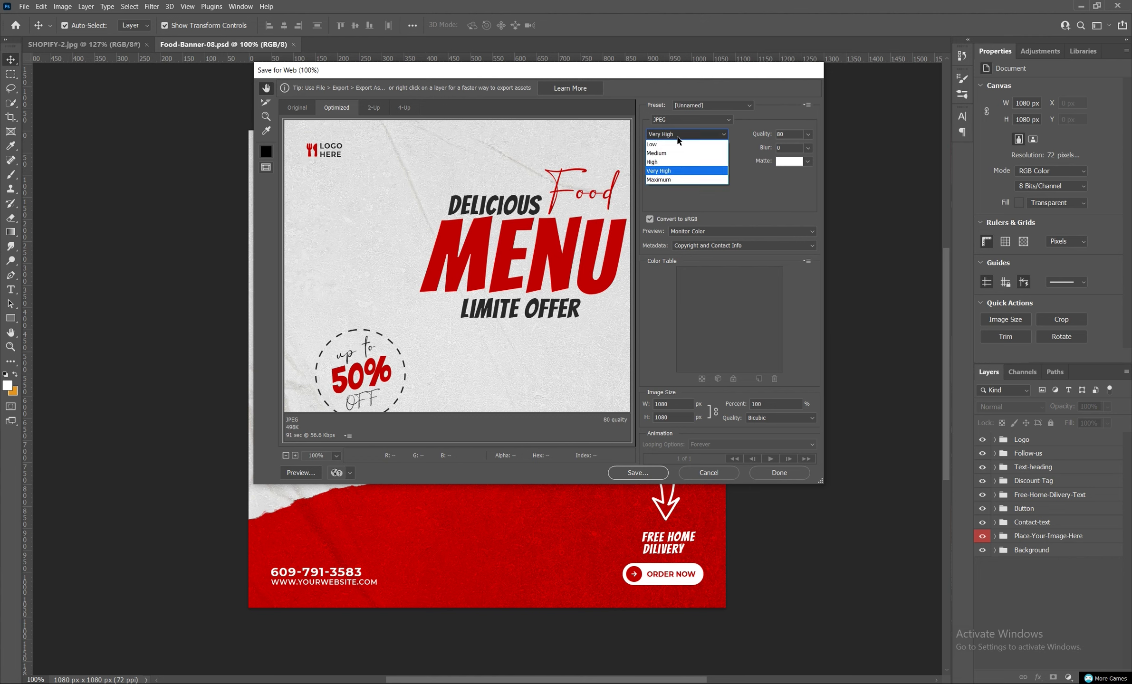
pyautogui.click(679, 180)
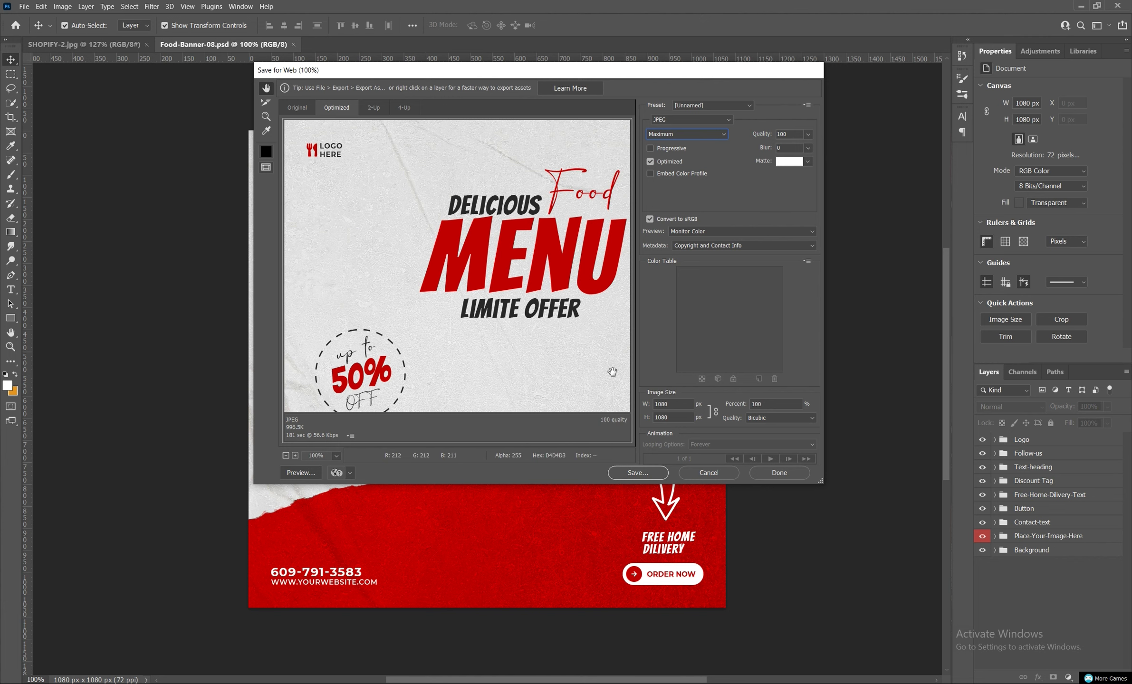
# - Save the optimized Food-Banner-08.jpg into the Music folder
pyautogui.click(631, 473)
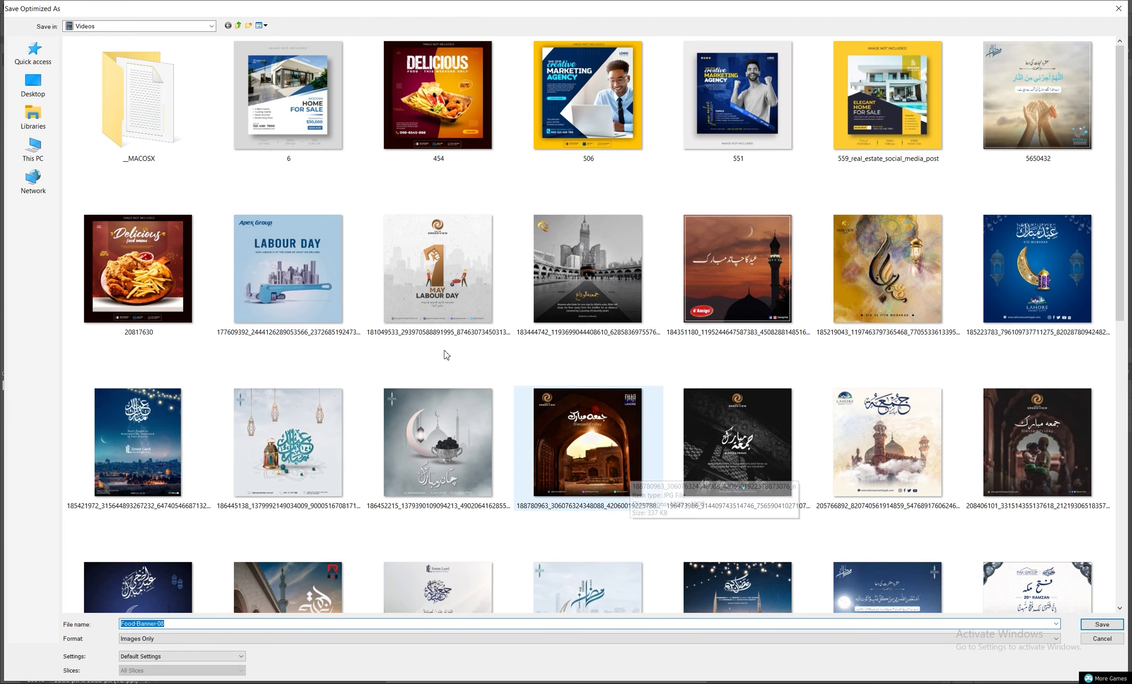
pyautogui.click(33, 151)
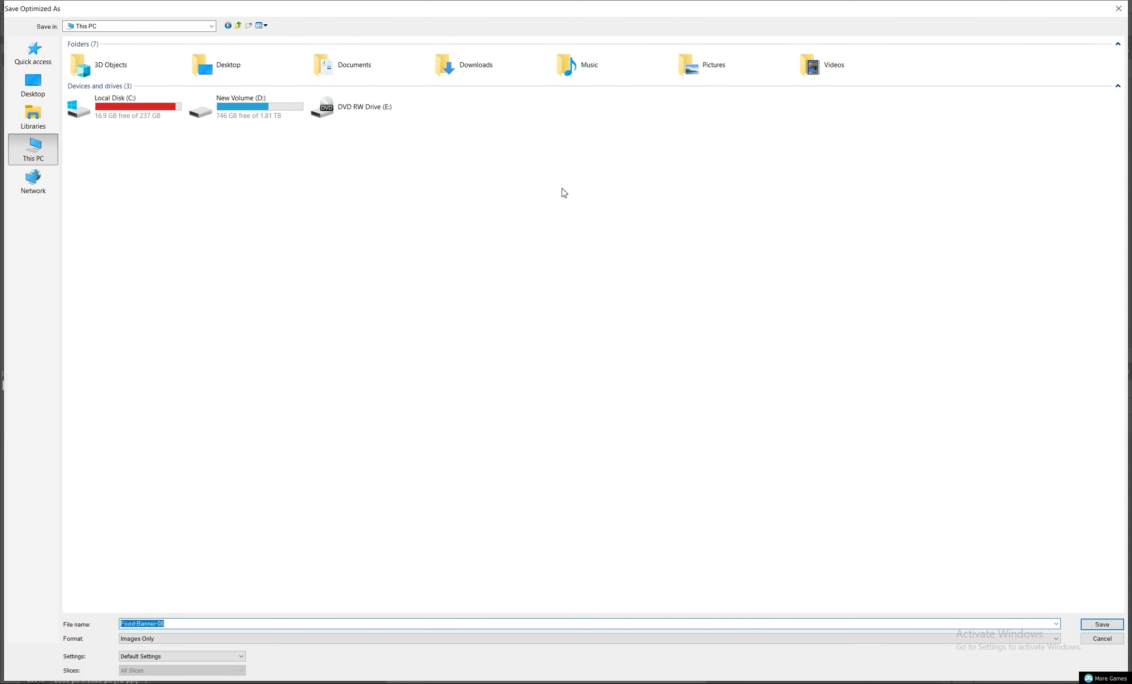
pyautogui.doubleClick(597, 67)
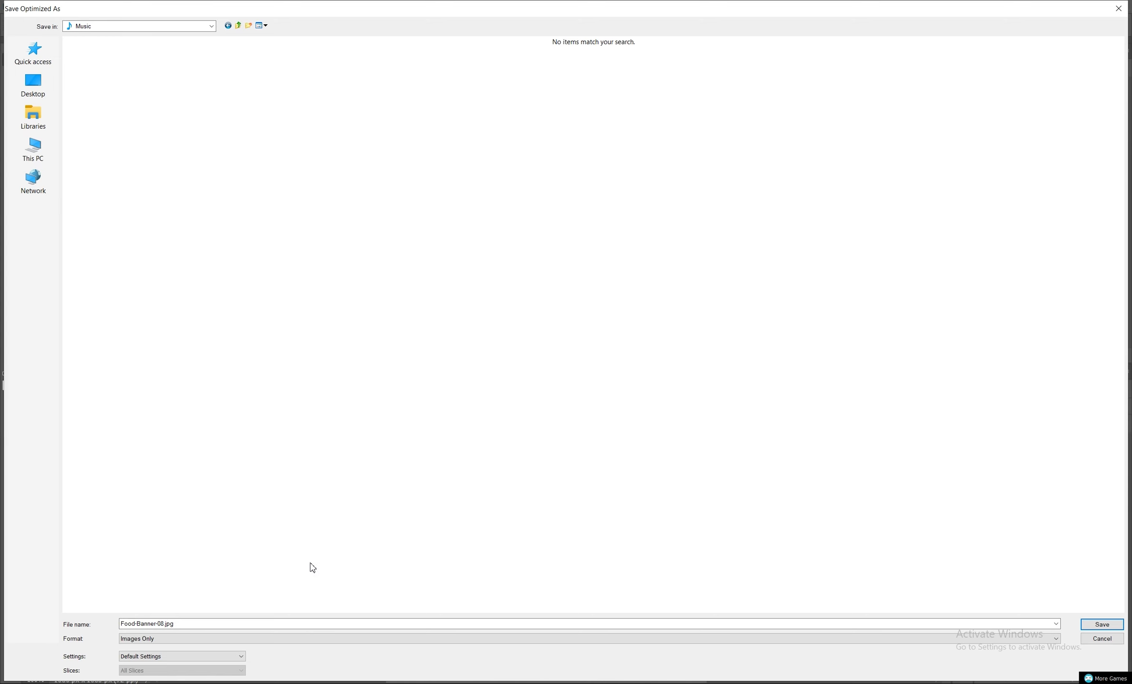
pyautogui.click(1112, 625)
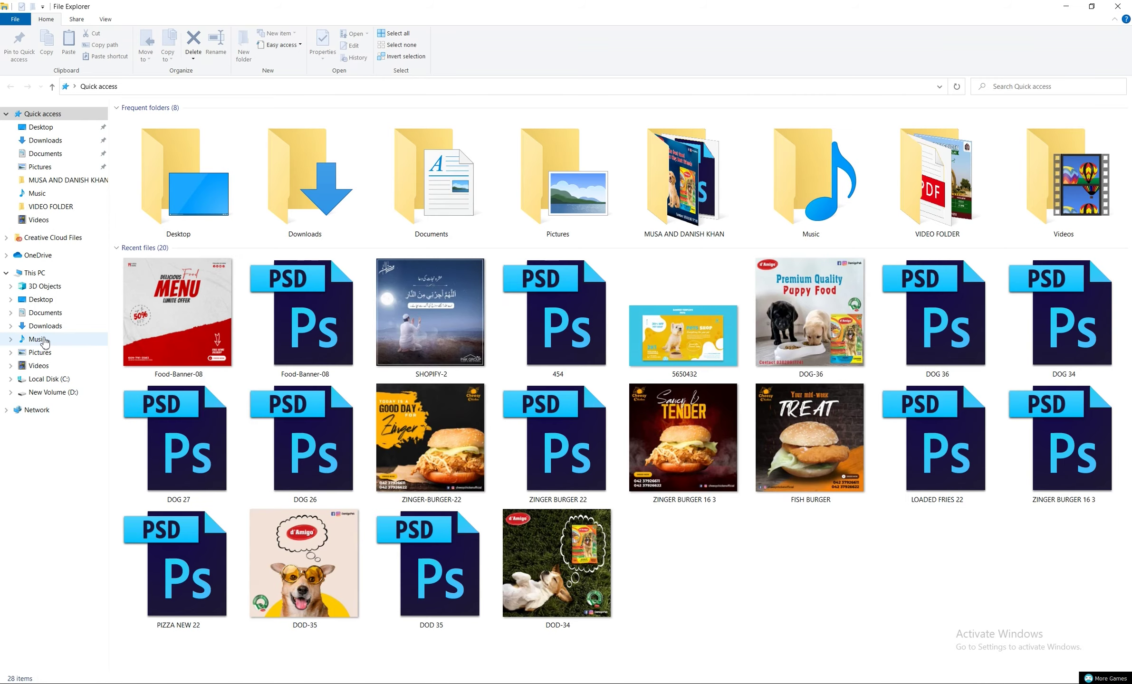
# - Preview the 997 KB Food-Banner-08 export from Music in Photos, then return to Photoshop
pyautogui.click(37, 339)
pyautogui.doubleClick(142, 135)
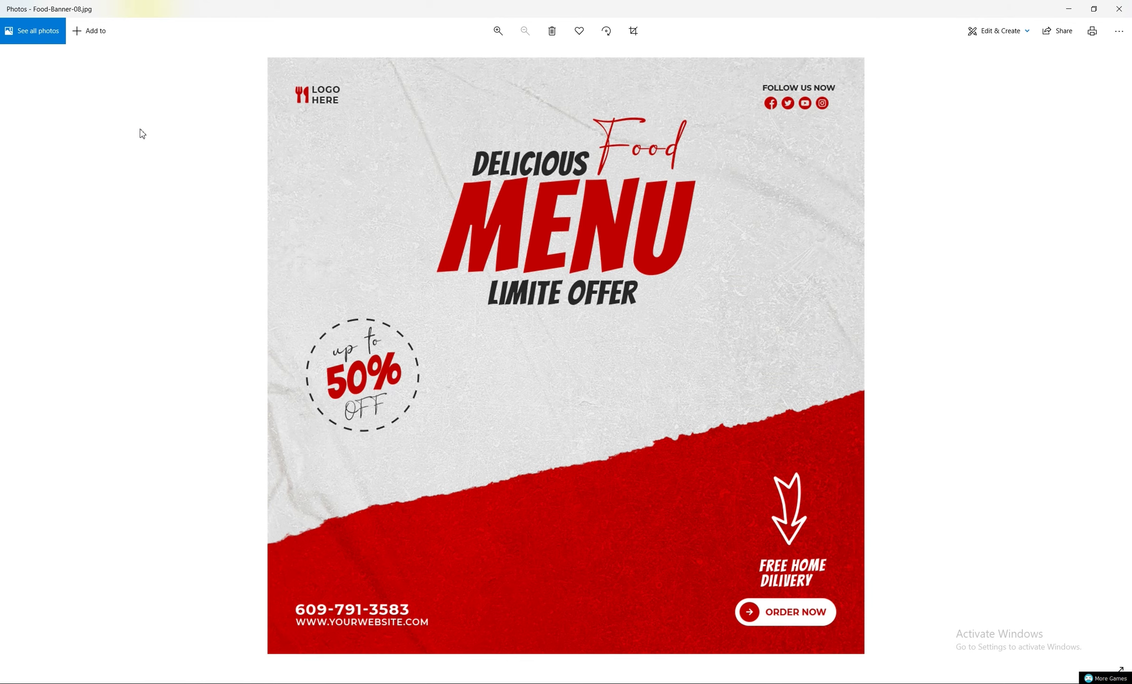
pyautogui.click(1118, 9)
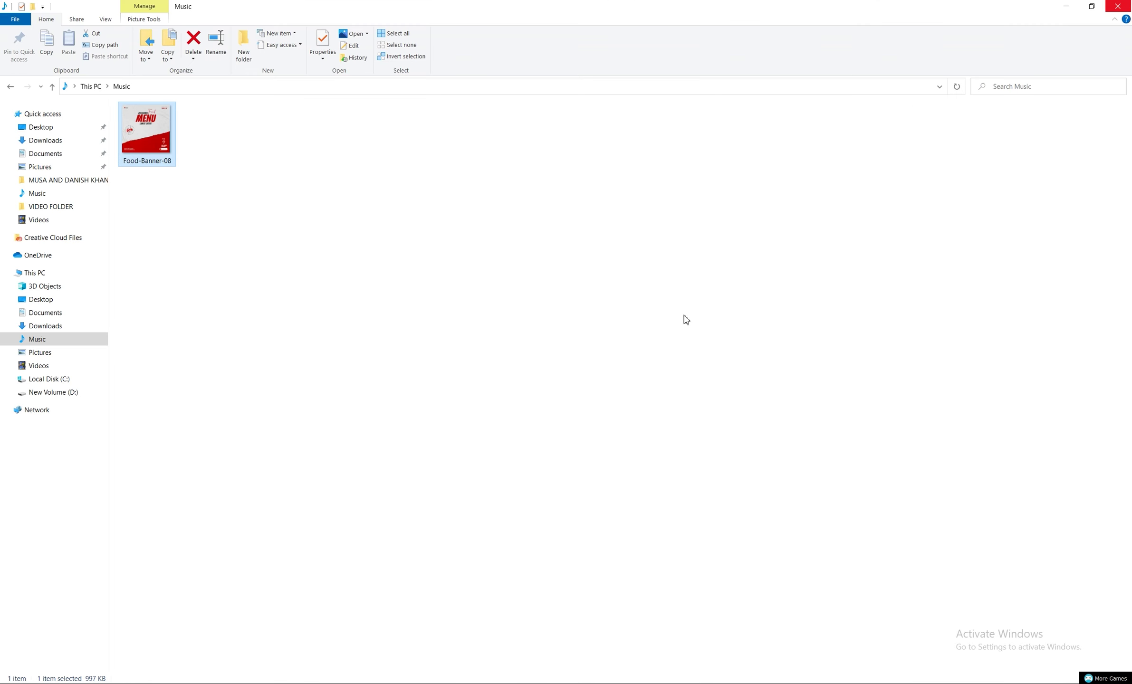
pyautogui.hotkey('alt', 'Tab')
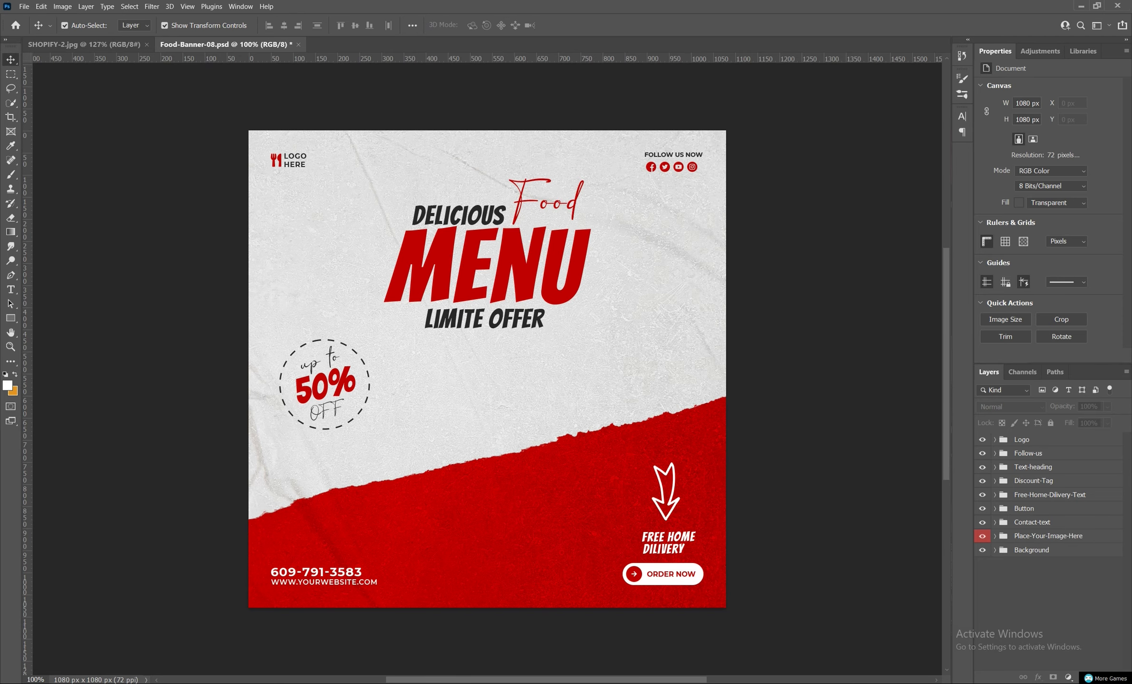
# - Close Photoshop's Food-Banner-08 design, discarding its unsaved changes
pyautogui.click(83, 45)
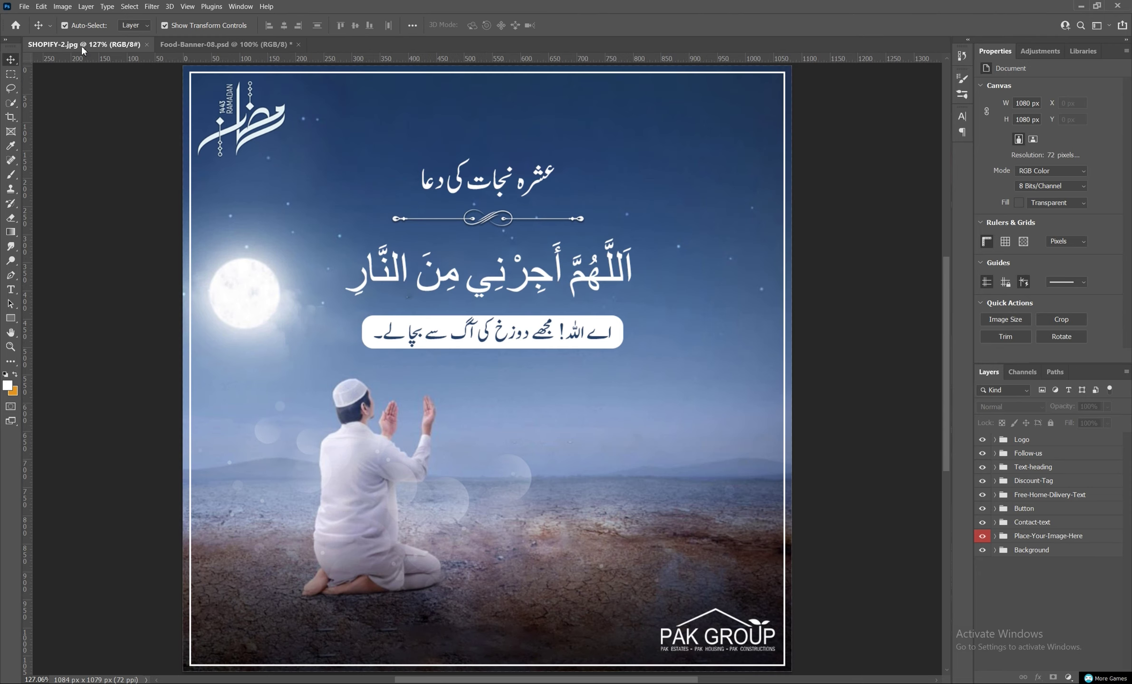
pyautogui.click(197, 47)
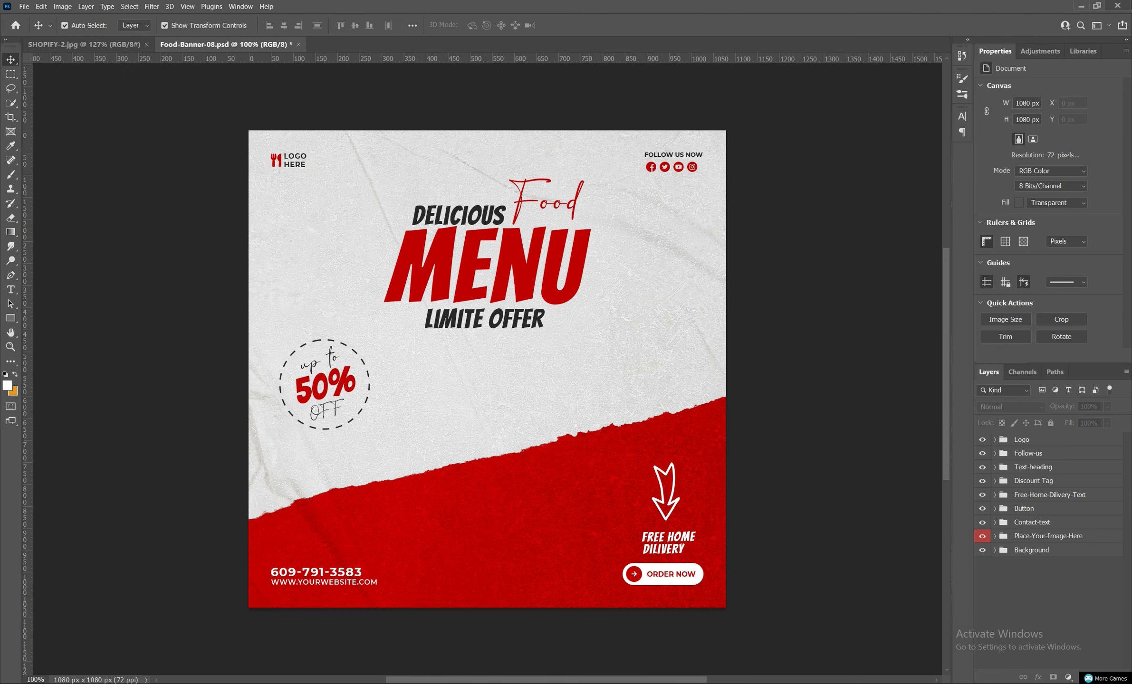
pyautogui.hotkey('ctrl', 'w')
pyautogui.click(569, 254)
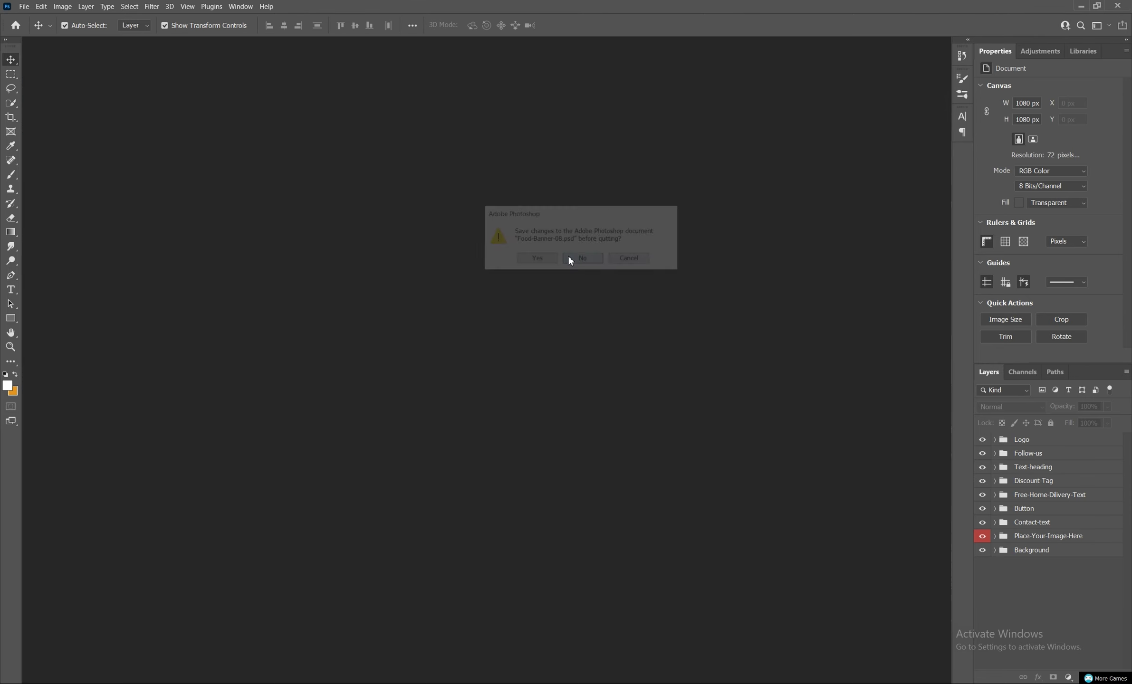
pyautogui.hotkey('alt', 'Tab')
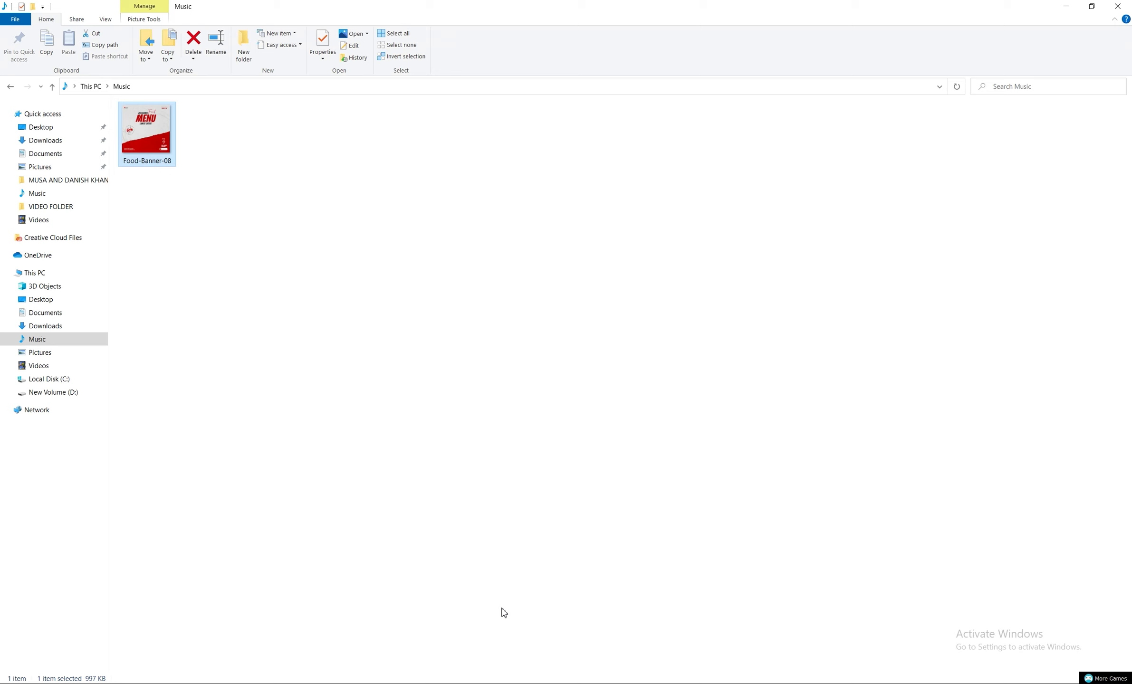
pyautogui.hotkey('alt', 'Tab')
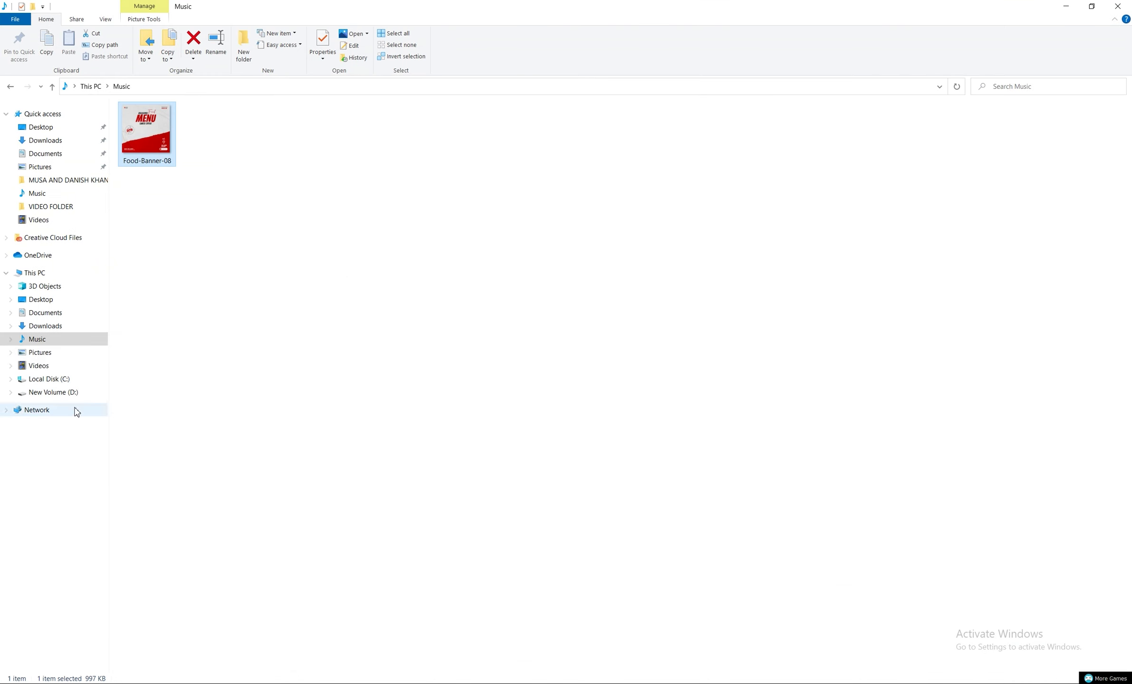
# - Browse to the Videos folder and open the 454 design file in Photoshop
pyautogui.click(40, 352)
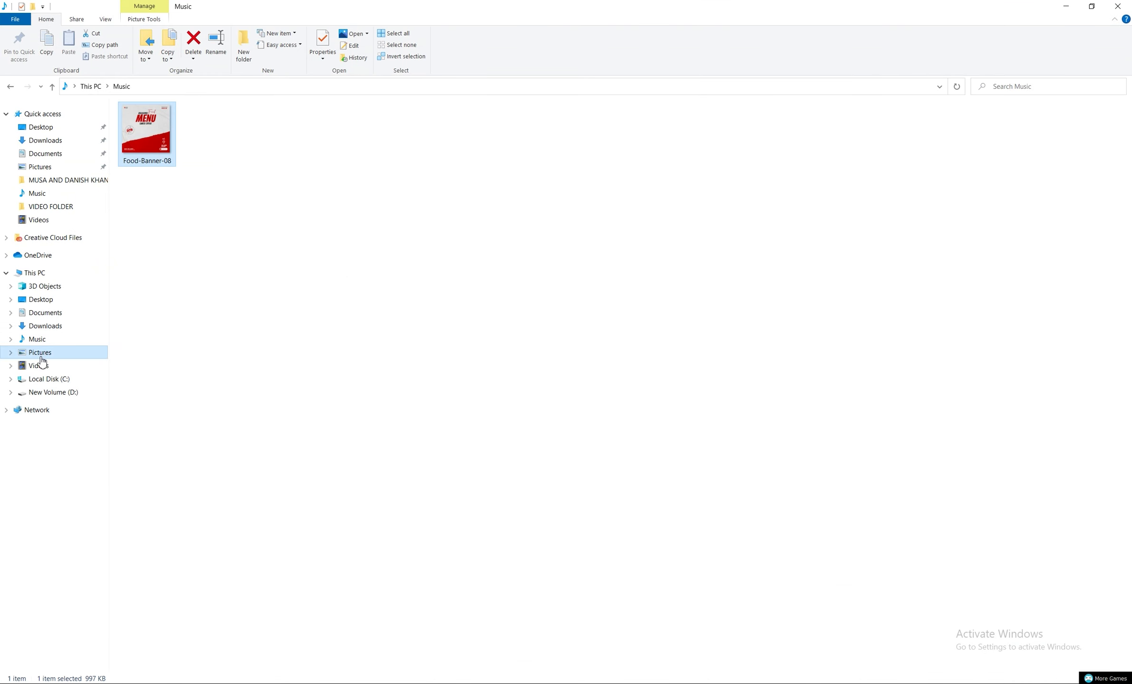
pyautogui.click(48, 366)
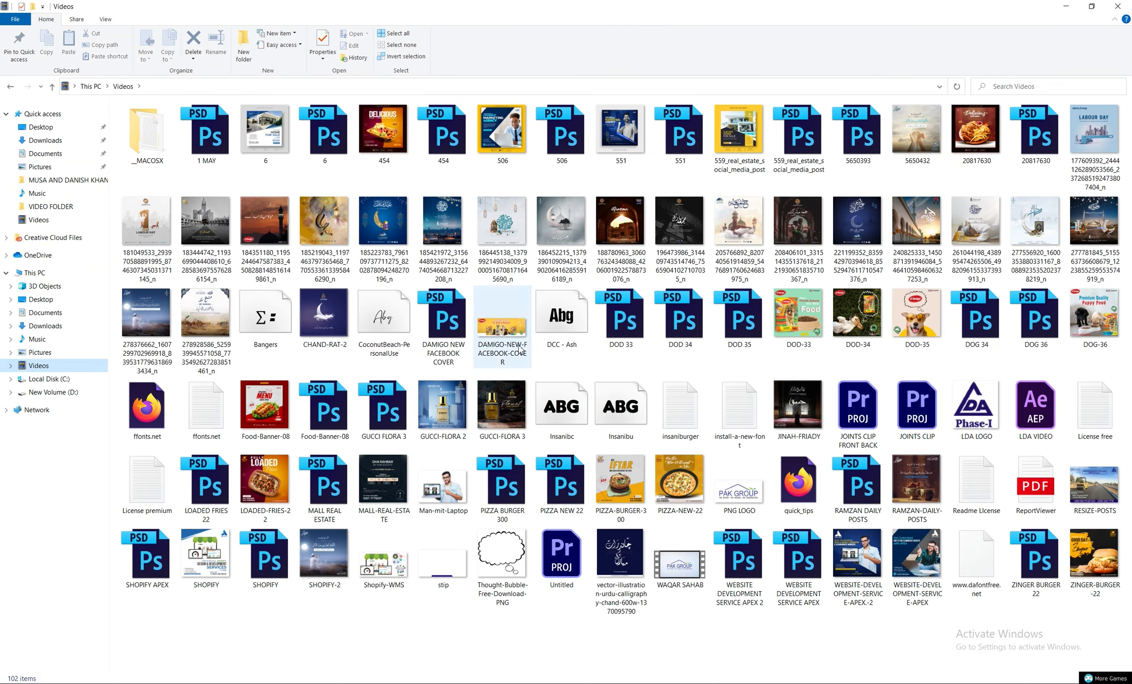
pyautogui.click(460, 136)
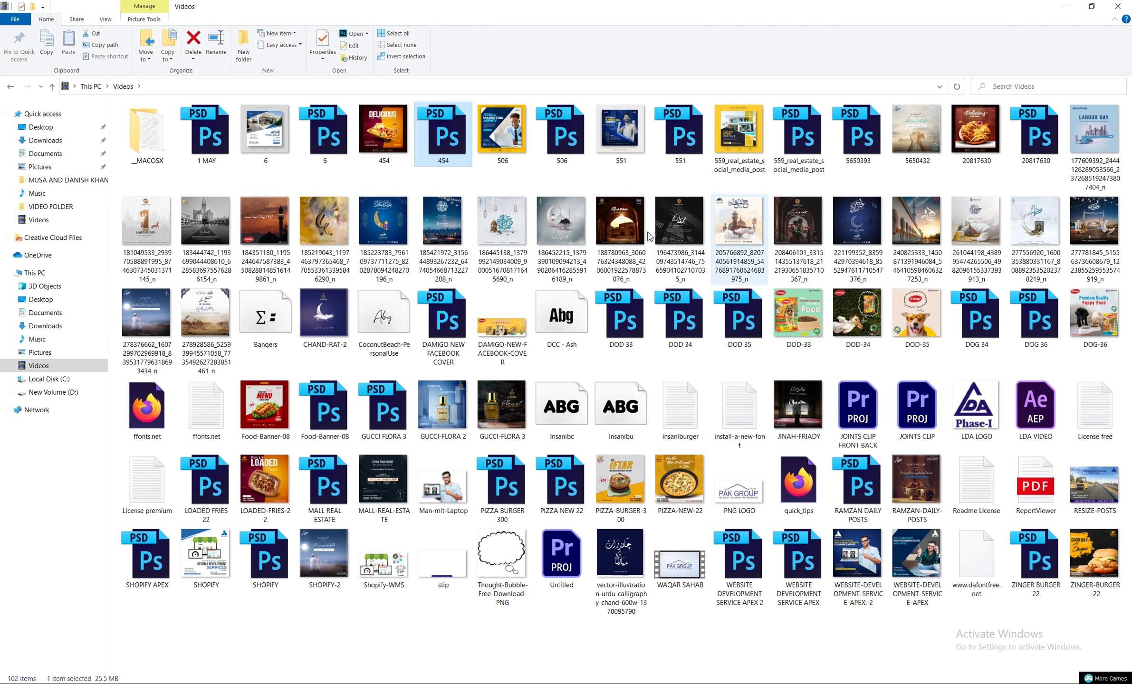
pyautogui.press('Return')
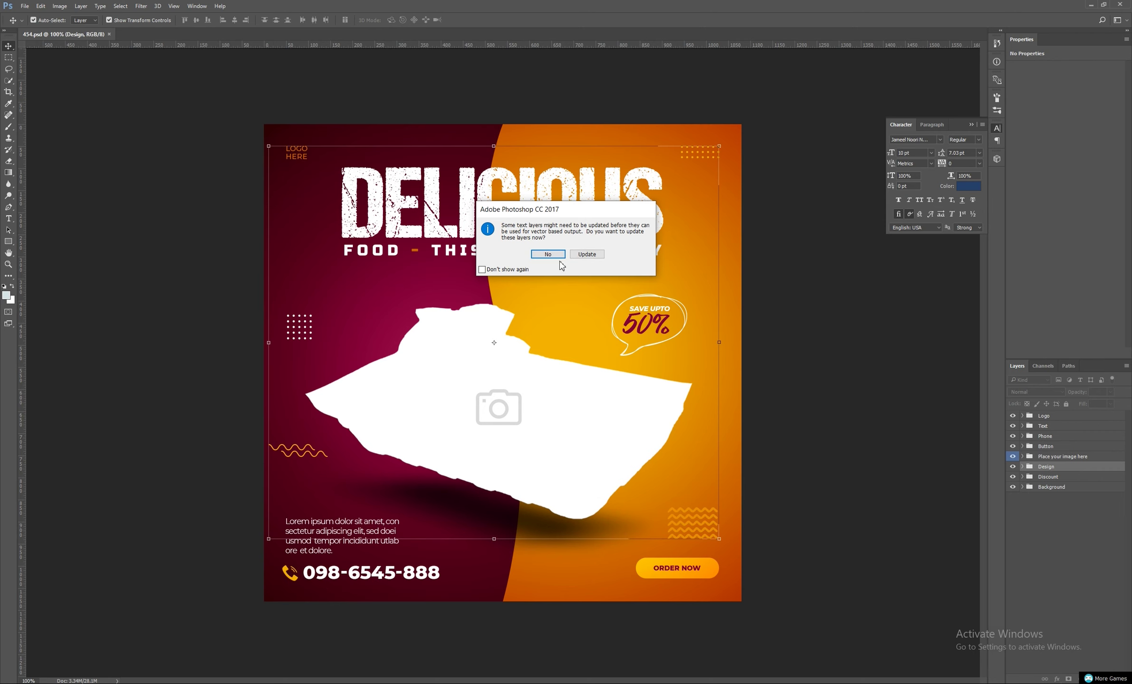
# - Decline updating 454's text layers and bring up Save As
pyautogui.click(548, 255)
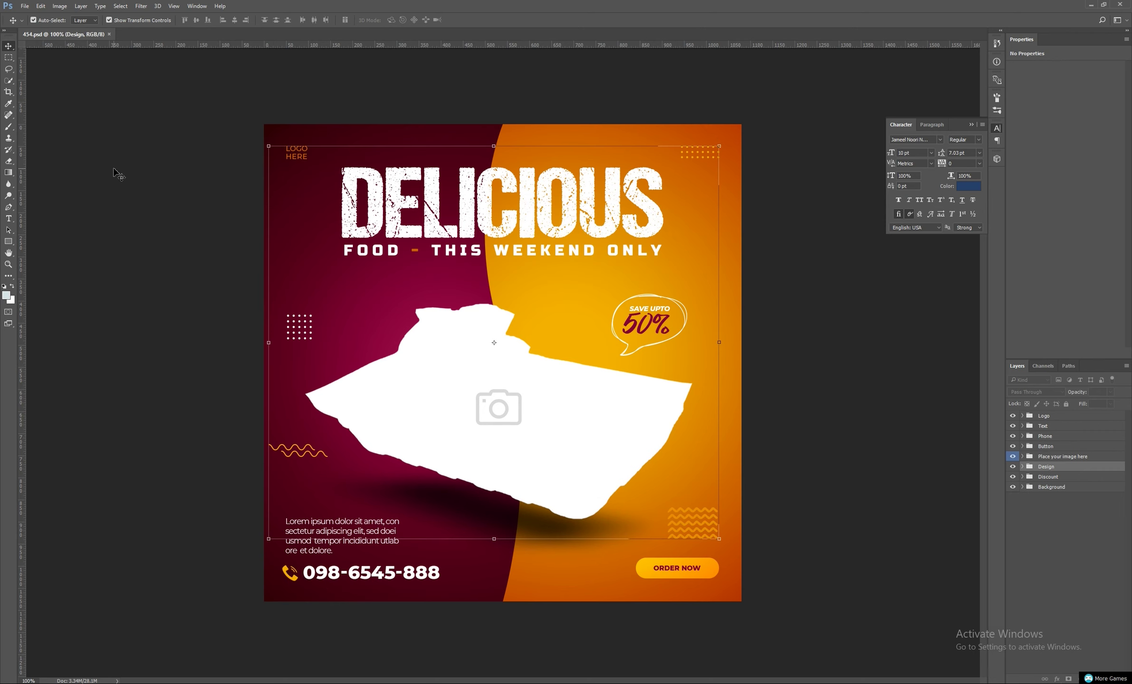
pyautogui.hotkey('ctrl', 'shift', 's')
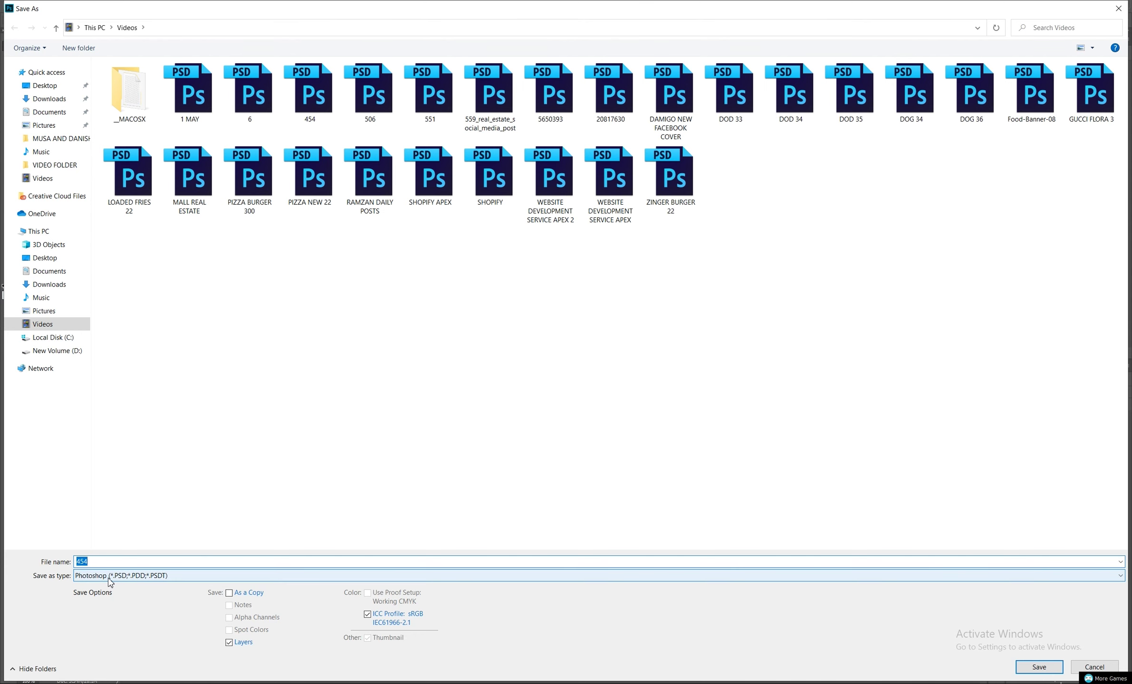
# - Save 454 as a JPEG in the Music folder at Maximum quality 12
pyautogui.click(109, 576)
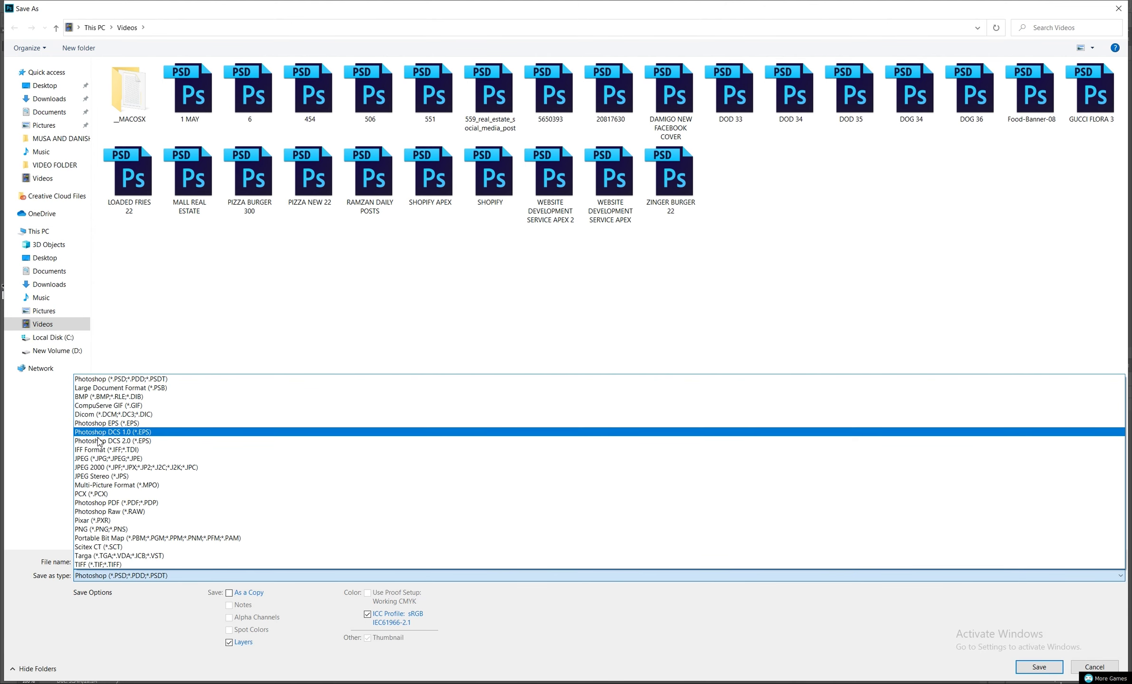
pyautogui.click(110, 459)
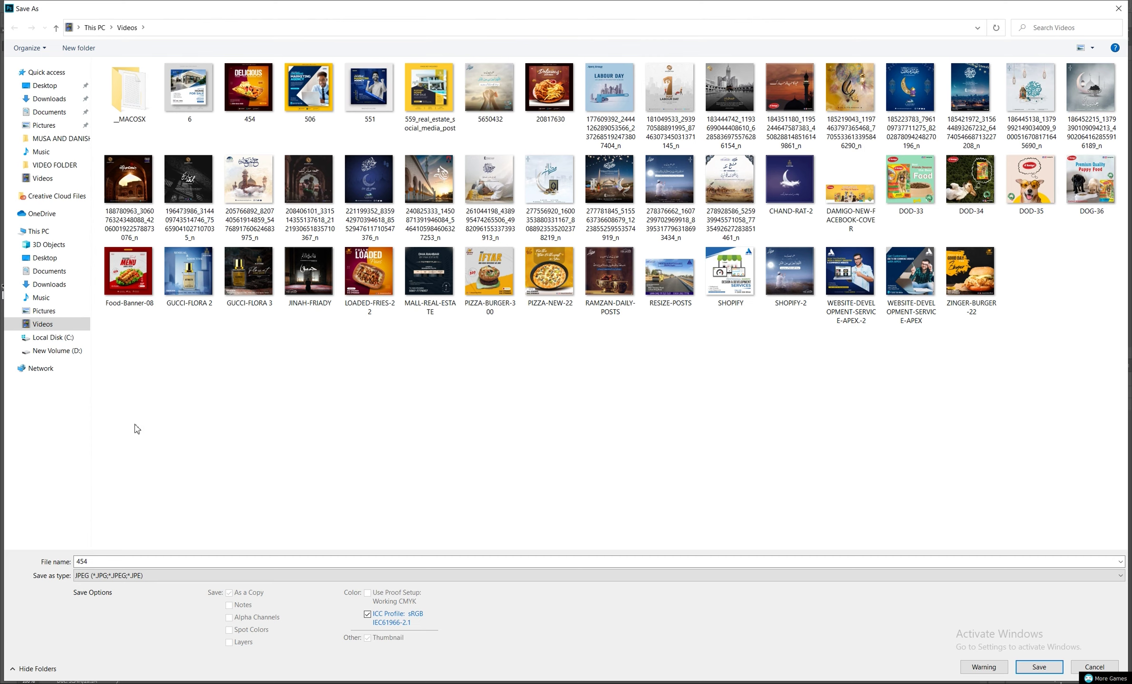
pyautogui.click(144, 561)
pyautogui.click(1039, 667)
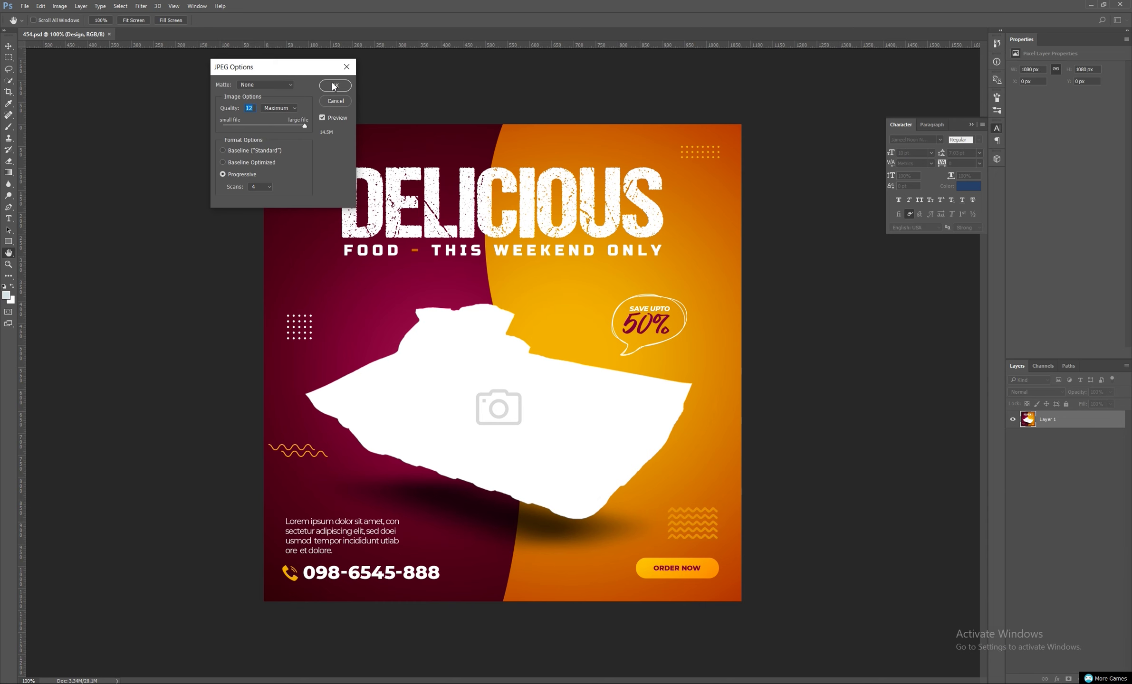
pyautogui.press('Return')
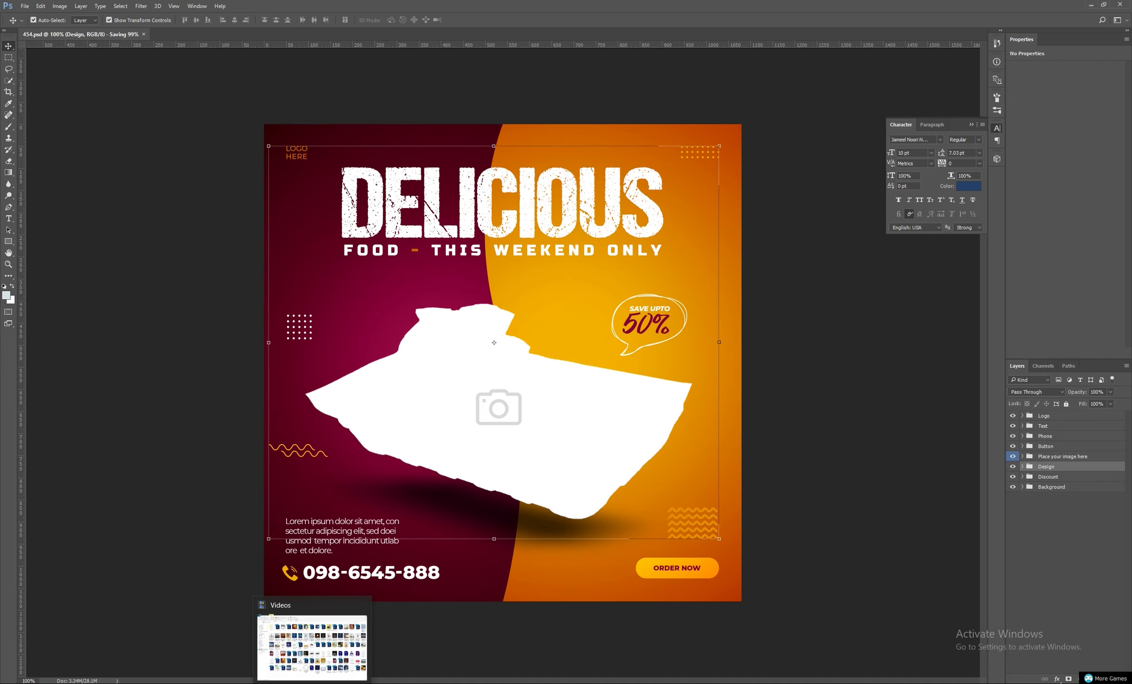
# - In File Explorer's Music folder, preview 454 and Food-Banner-08 in the image viewer
pyautogui.click(314, 646)
pyautogui.click(36, 339)
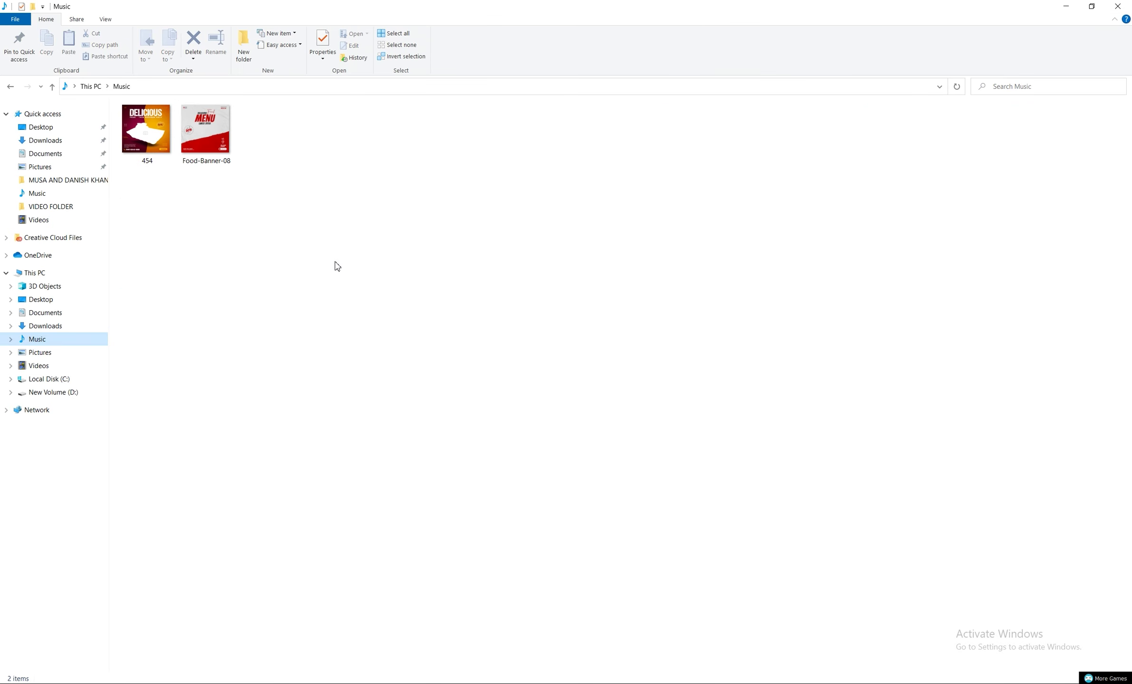
pyautogui.doubleClick(153, 131)
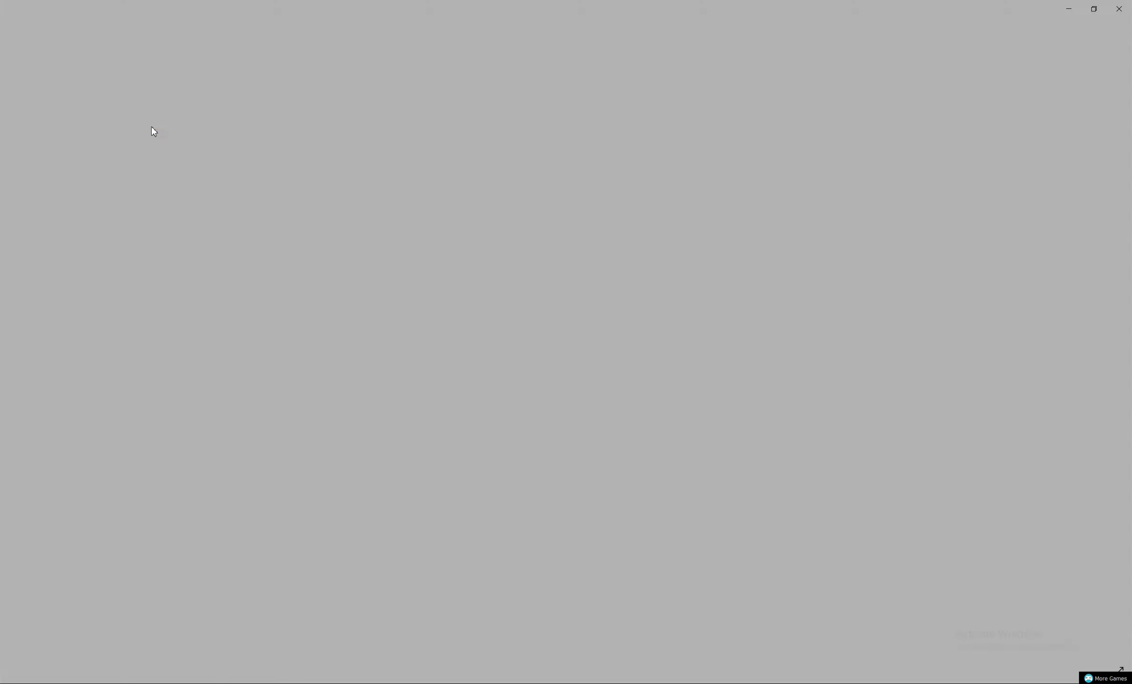
pyautogui.press('Right')
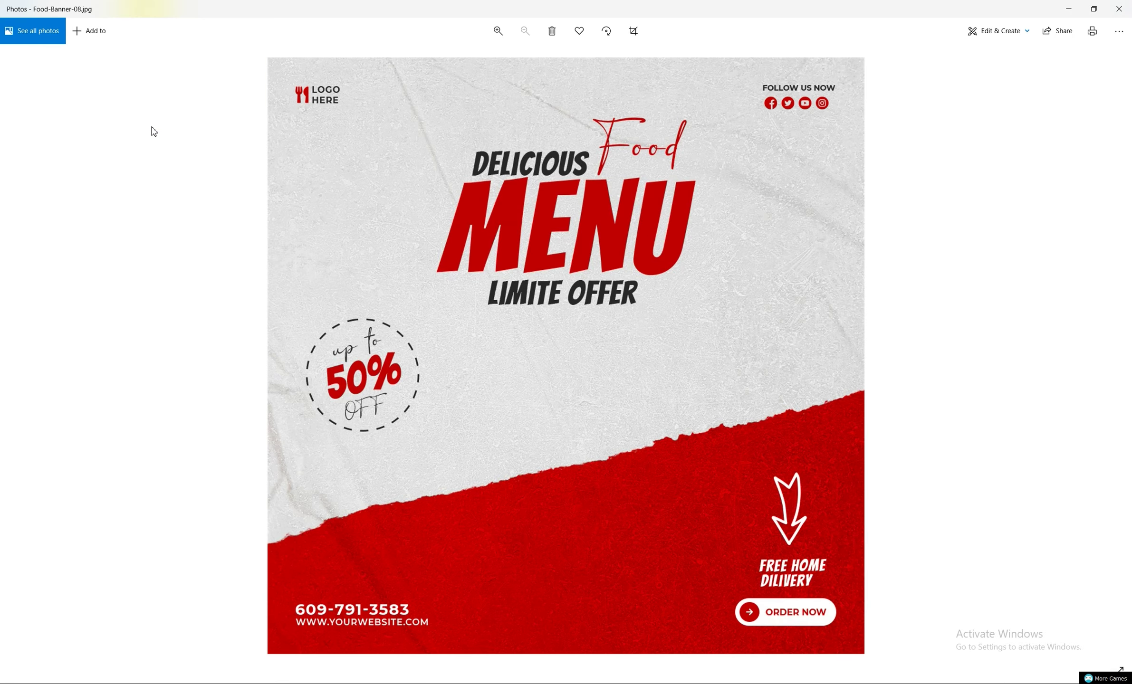
pyautogui.press('Right')
pyautogui.press('Left')
pyautogui.click(1119, 9)
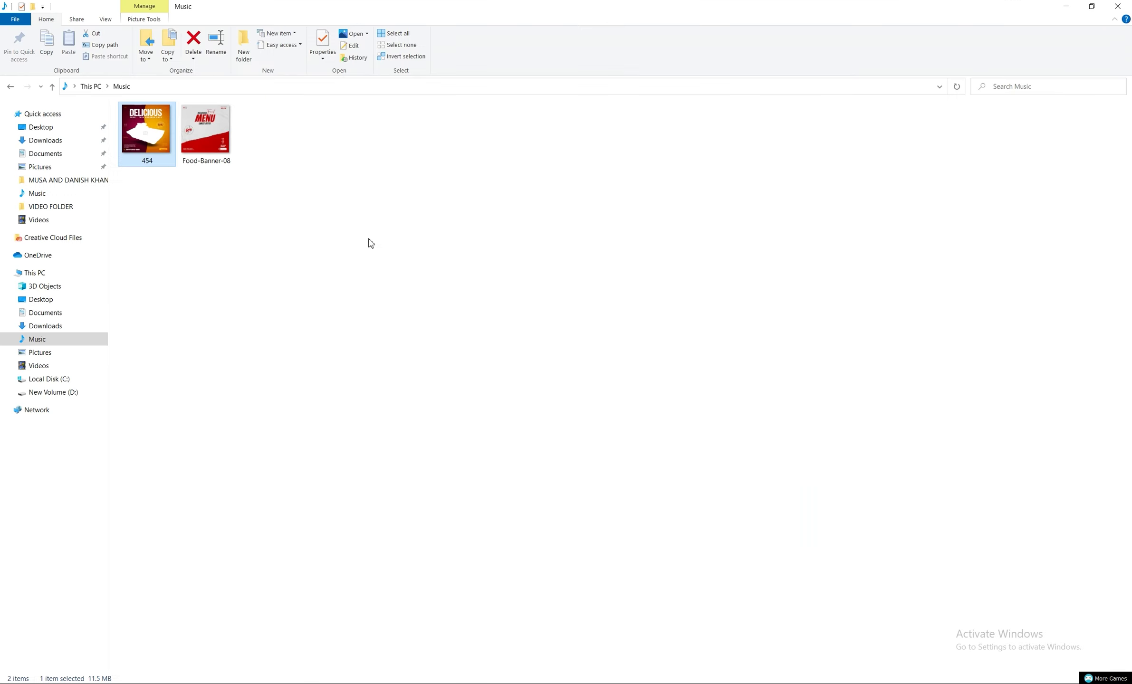
# - Check the 454 JPG's properties, confirming its 11.5 MB file size
pyautogui.rightClick(156, 144)
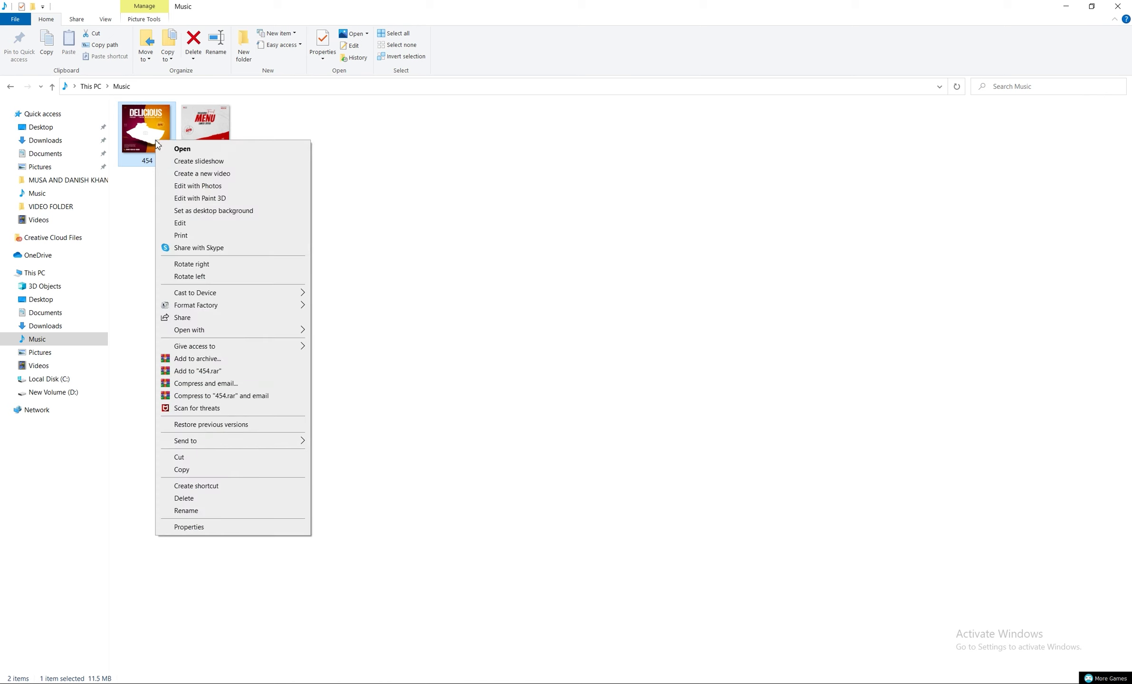
pyautogui.click(202, 527)
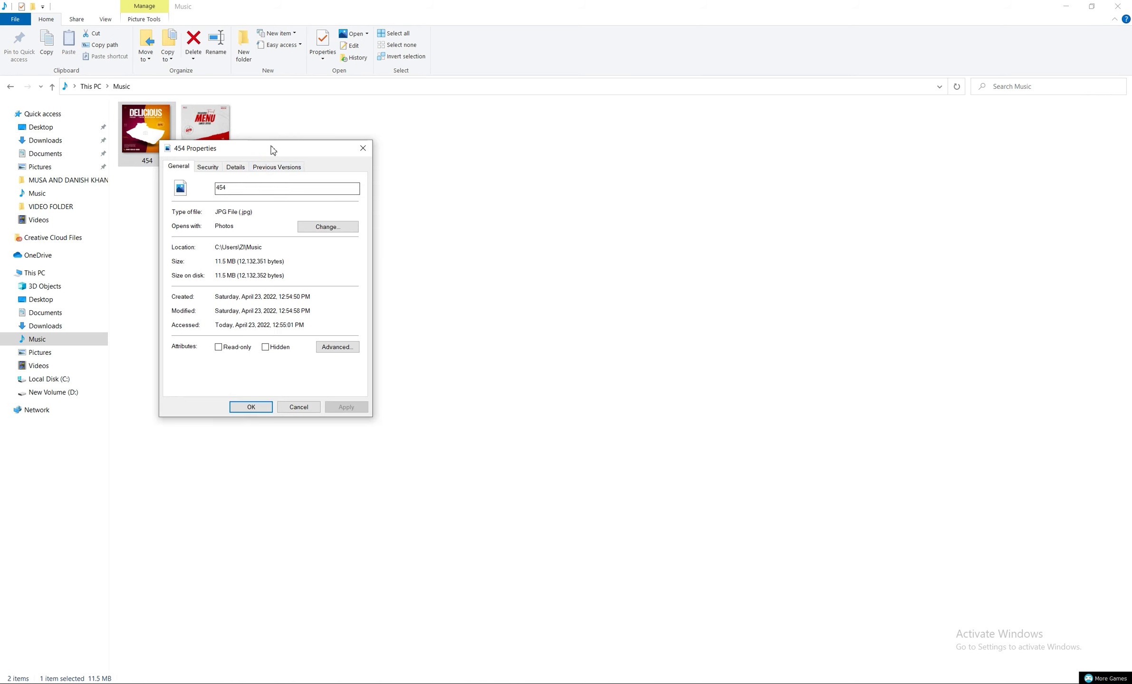
pyautogui.moveTo(272, 143); pyautogui.dragTo(562, 133)
pyautogui.moveTo(526, 245); pyautogui.dragTo(510, 247)
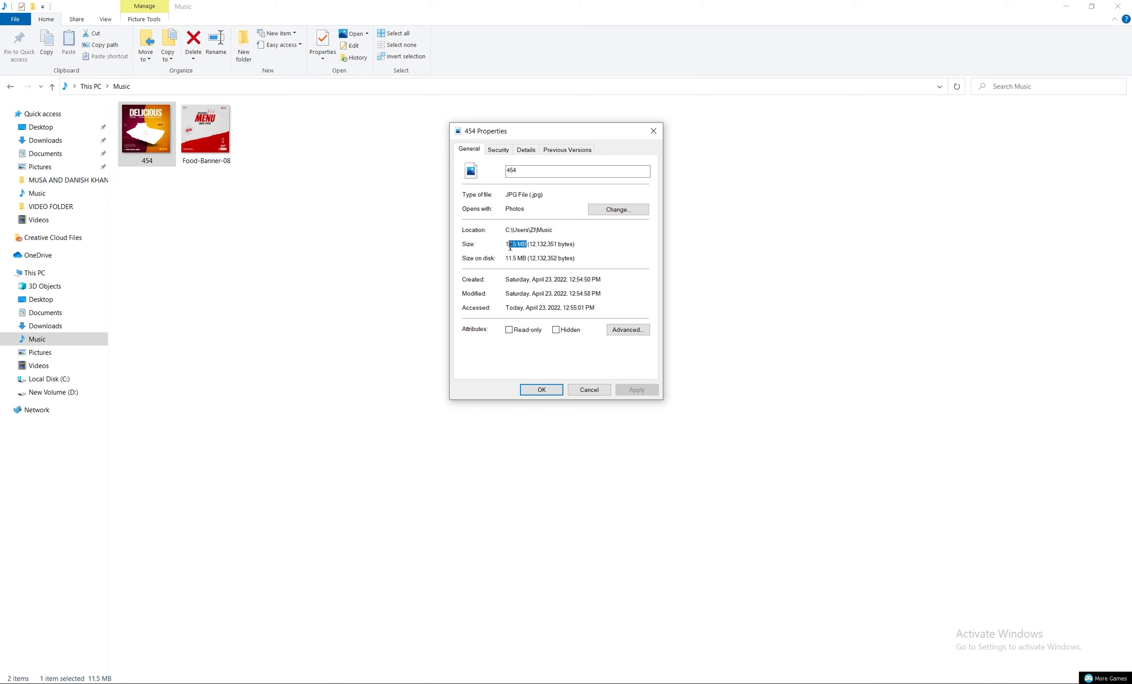
pyautogui.click(517, 246)
pyautogui.click(541, 391)
# - Check Food-Banner-08's properties, confirming its 997 KB file size
pyautogui.click(213, 135)
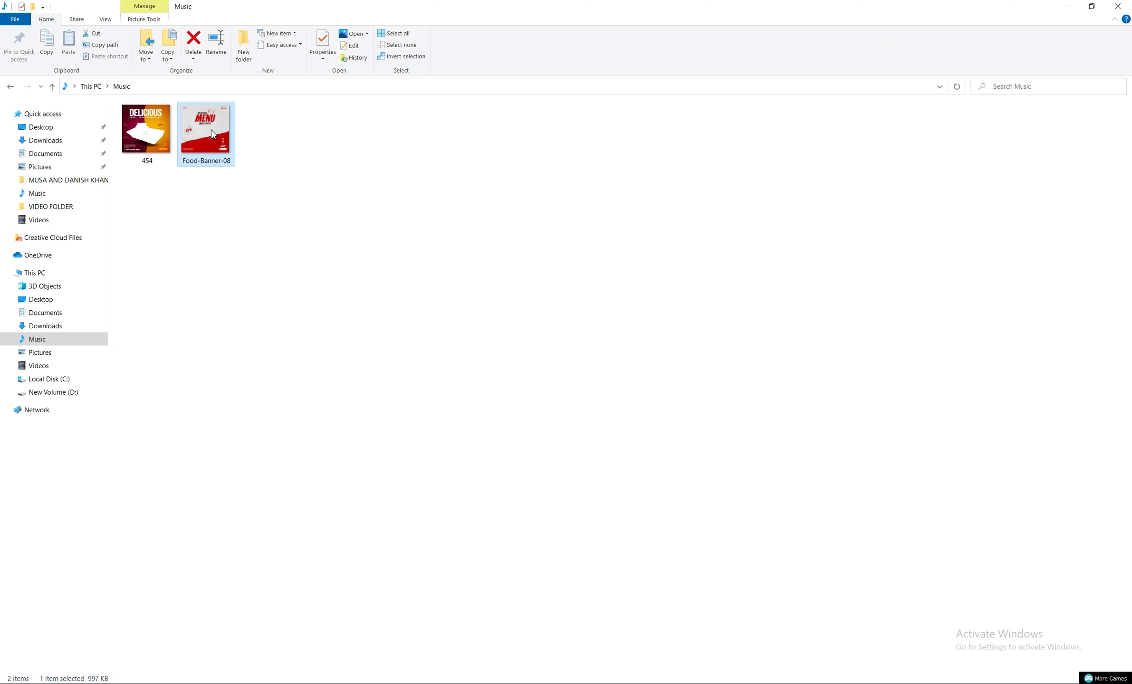
pyautogui.rightClick(213, 134)
pyautogui.click(248, 518)
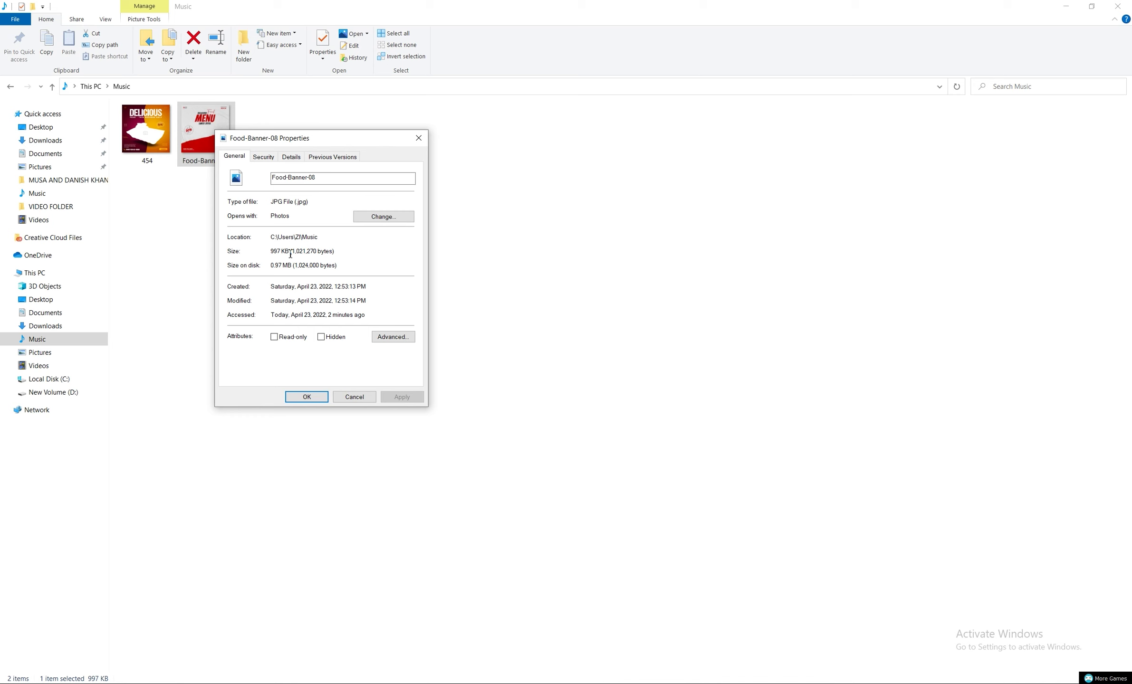
pyautogui.click(315, 399)
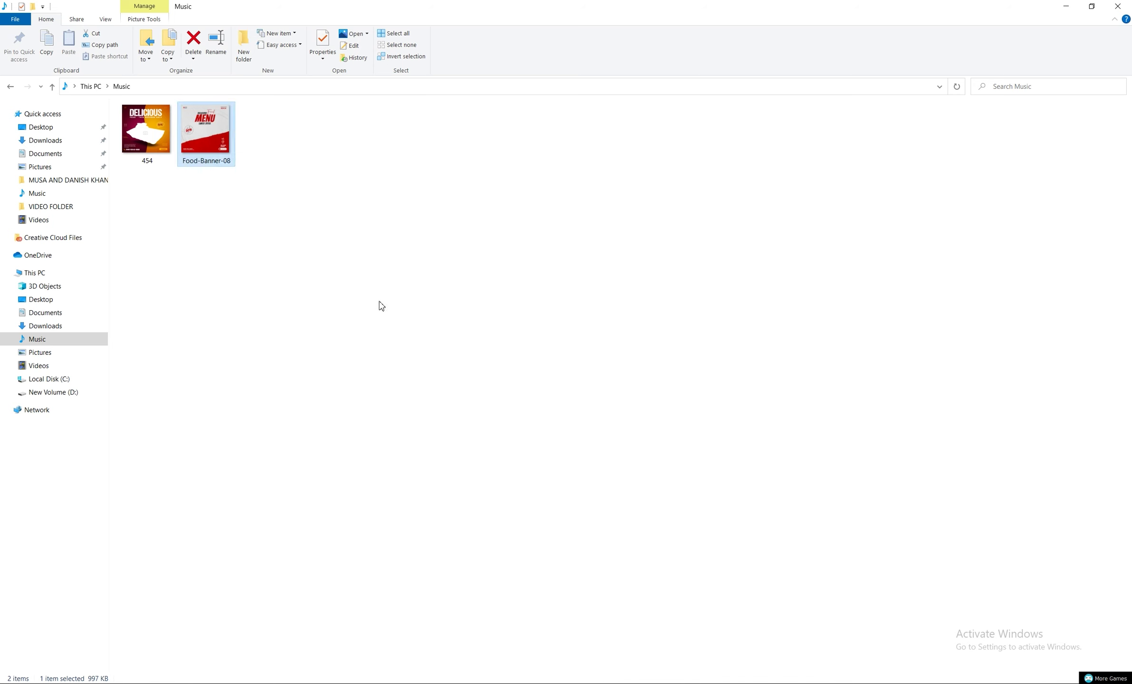
pyautogui.click(383, 306)
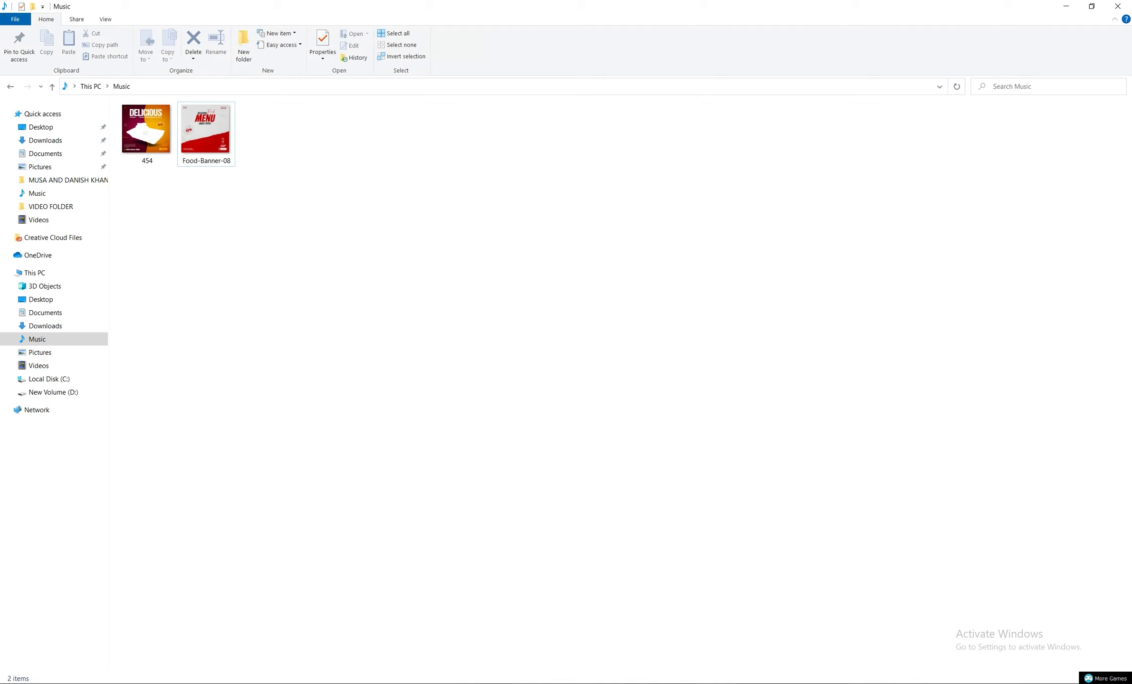